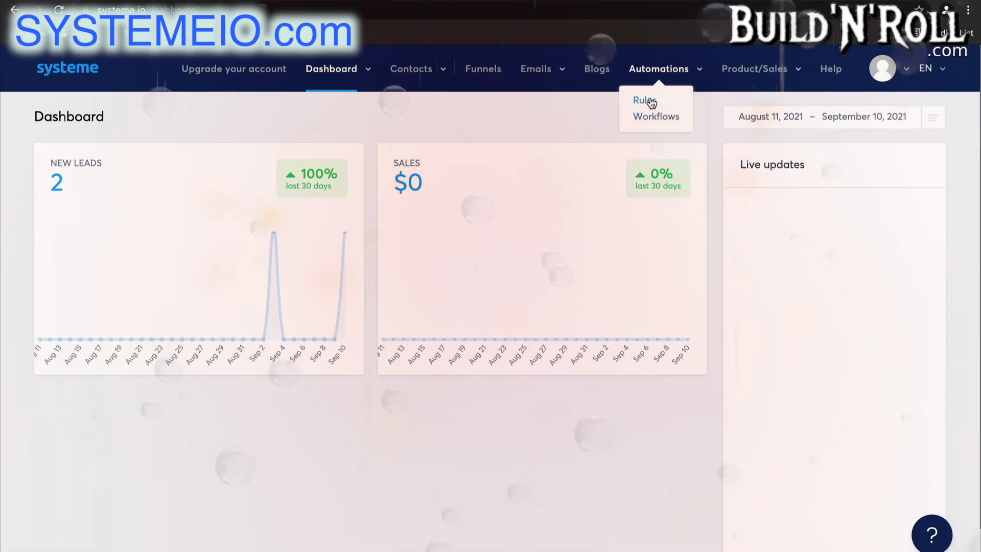
- Create a new automation rule with the New sale trigger
click(663, 105)
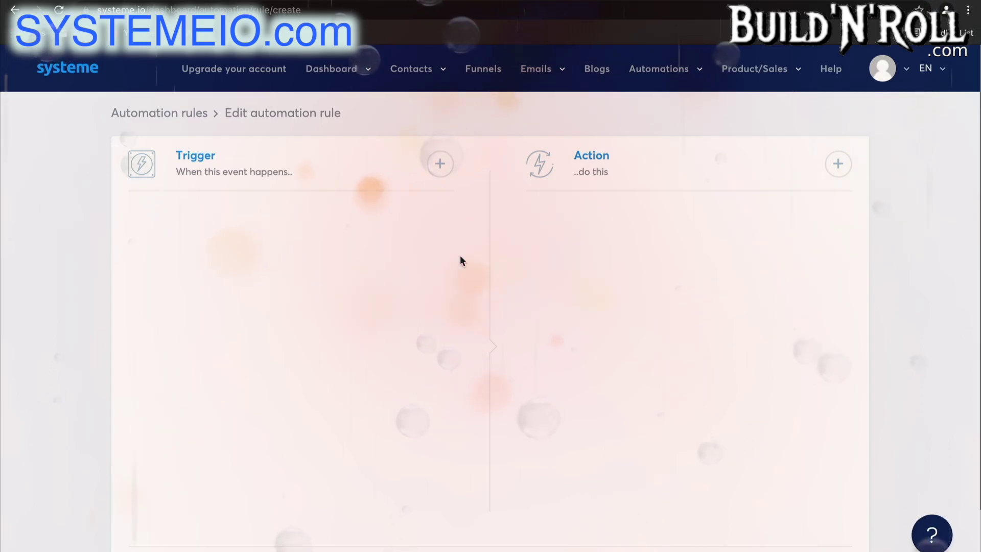
click(439, 165)
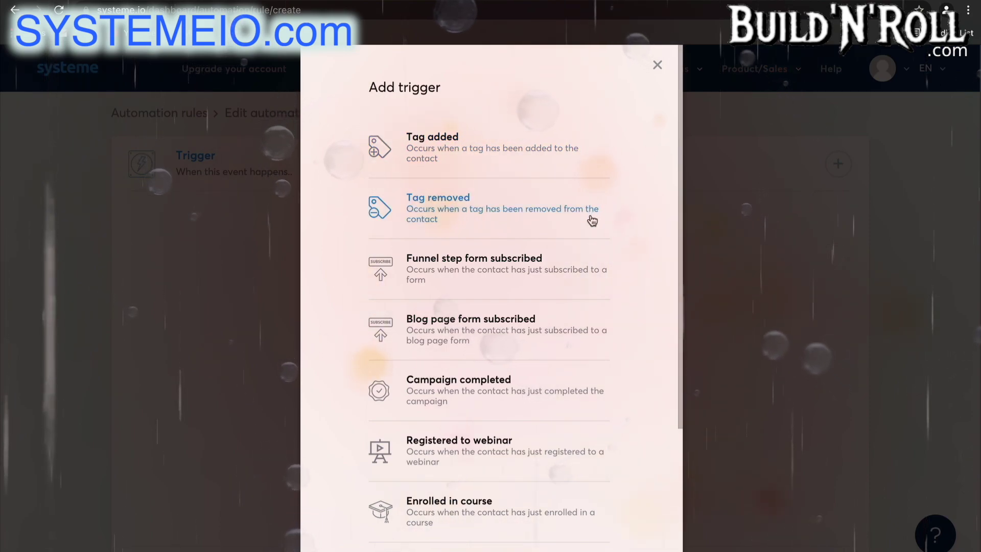
scroll(590, 220, down, 1)
scroll(591, 221, down, 1)
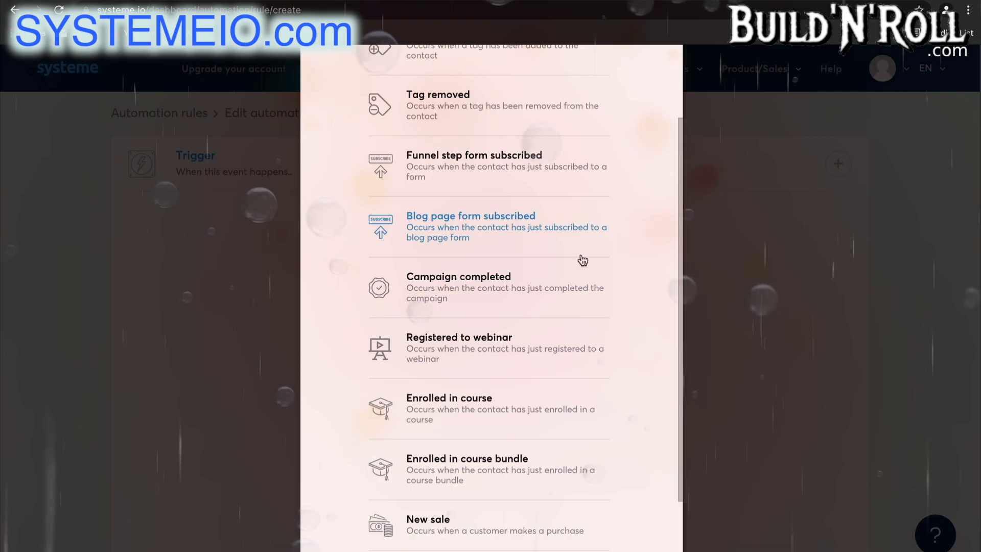
scroll(577, 286, down, 2)
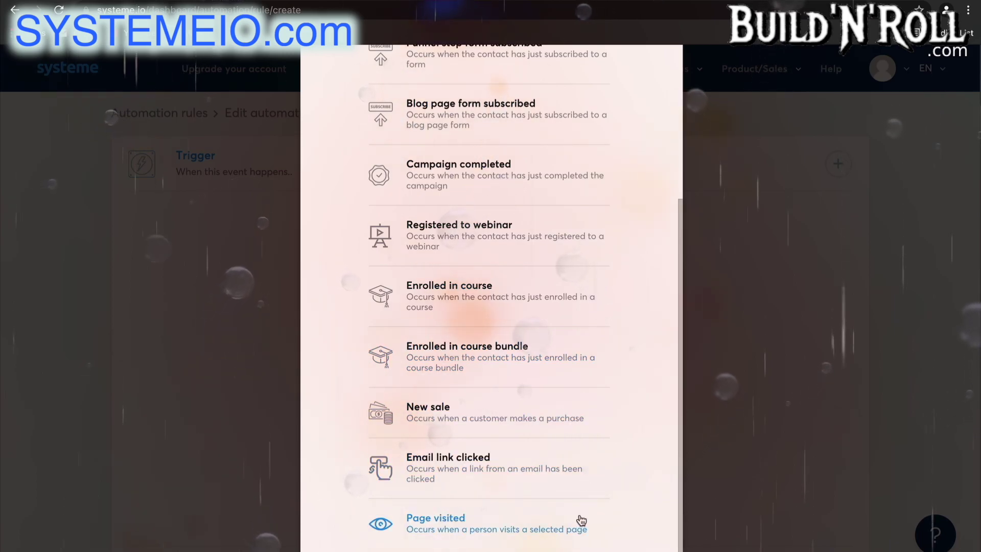
click(555, 422)
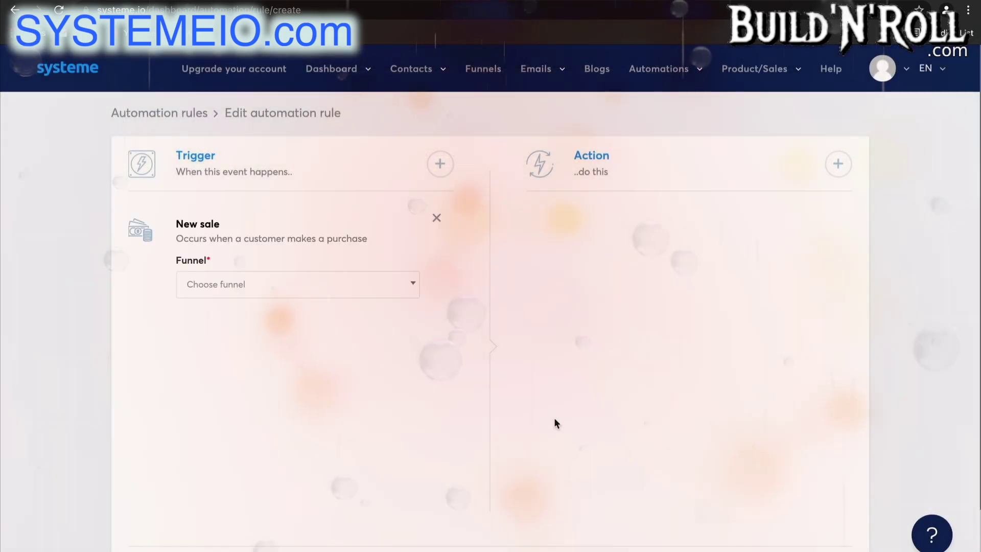
- Set the New sale trigger's funnel to Sales Funnel and its funnel step to Order Form
click(362, 284)
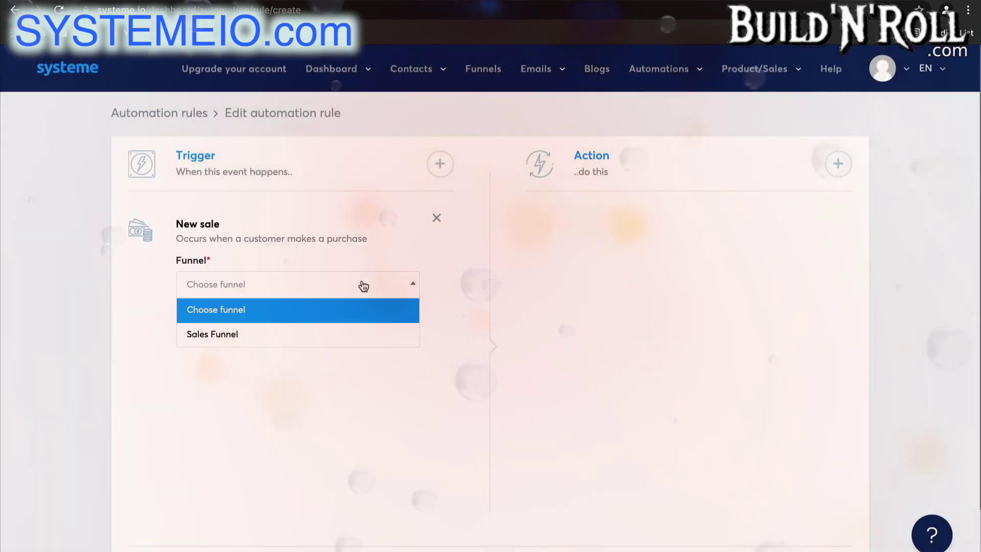
click(359, 335)
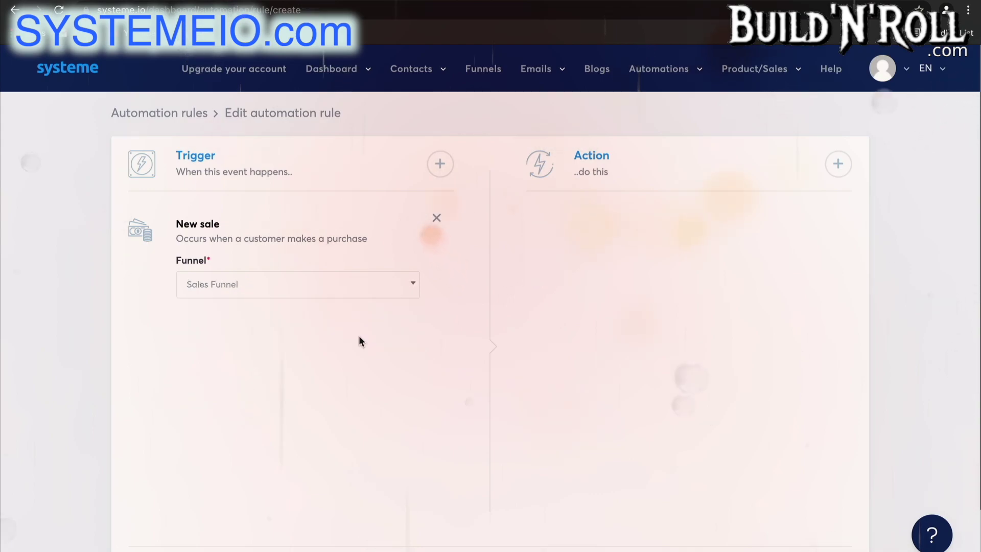
click(360, 342)
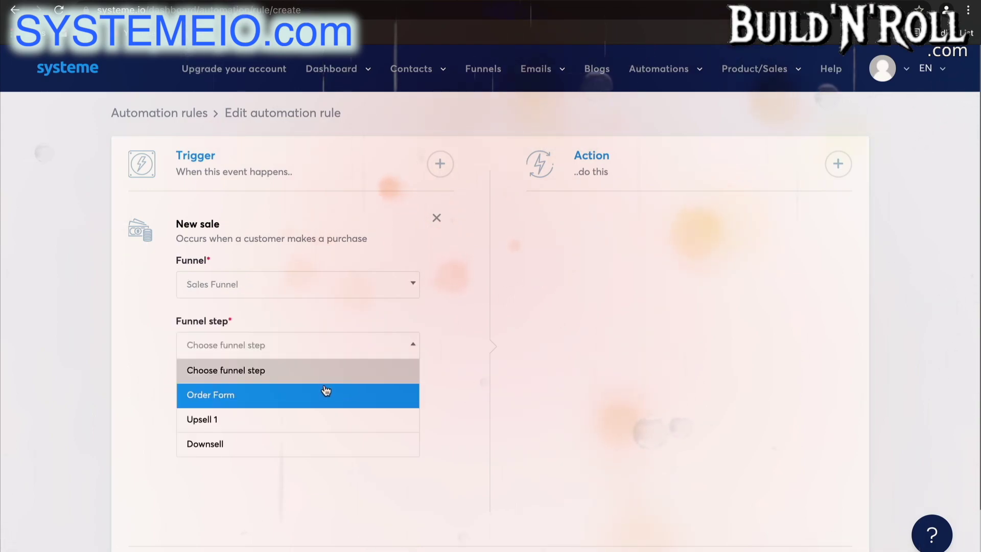
click(326, 394)
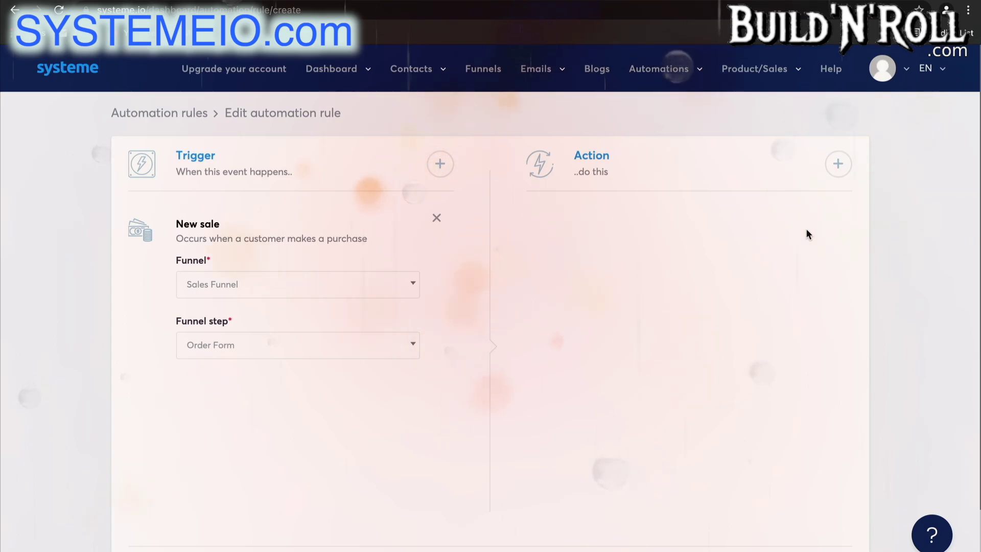
- Add a Subscribe to campaign action to the rule with the 5 day coaching course campaign
click(839, 165)
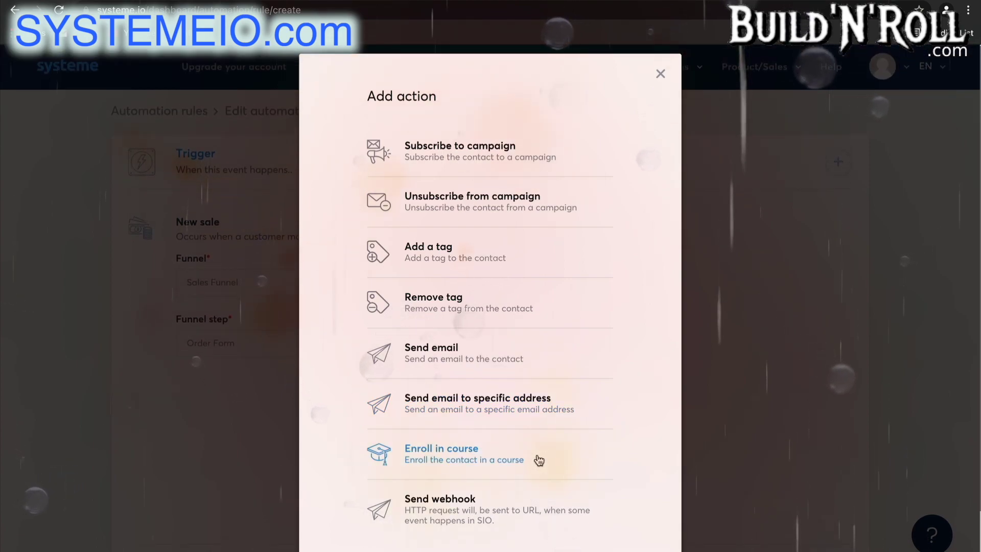
click(559, 171)
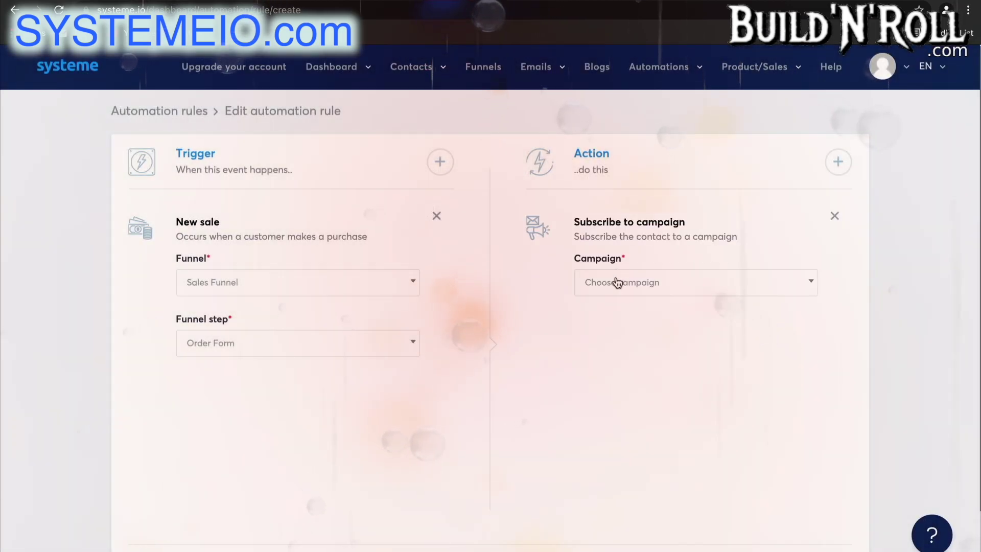
click(618, 283)
click(631, 330)
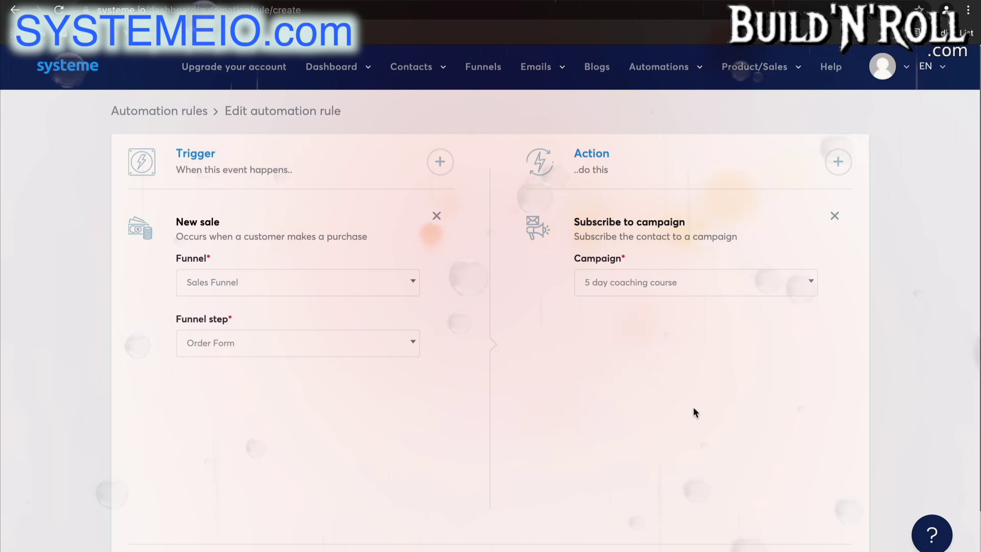
- Add an action that tags the contact with Blog - leads and a Send email to specific address action
click(841, 165)
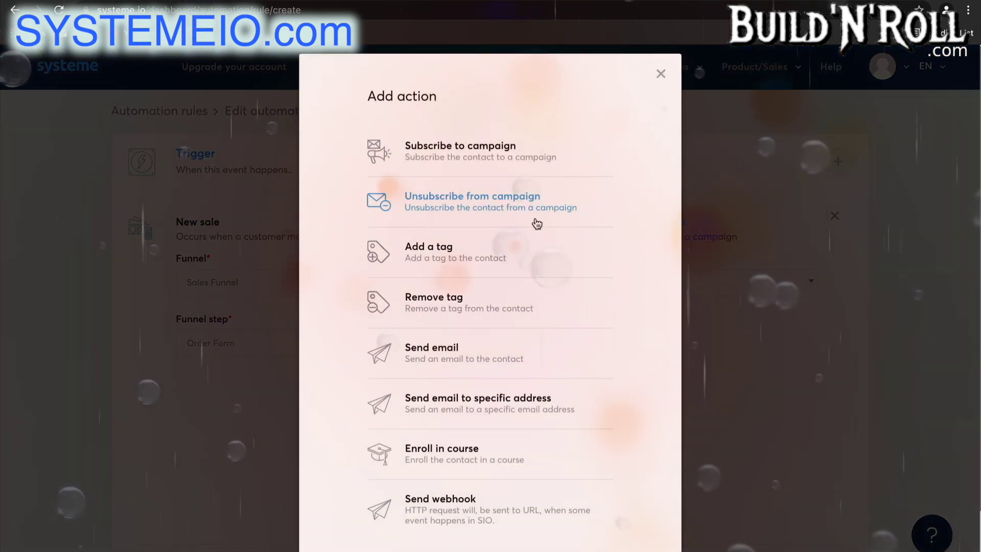
click(521, 263)
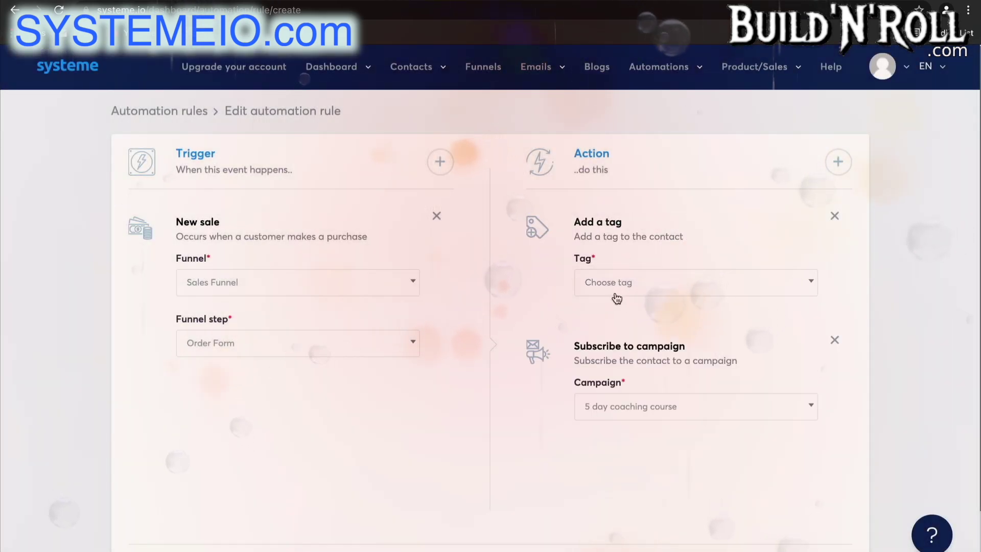
click(614, 289)
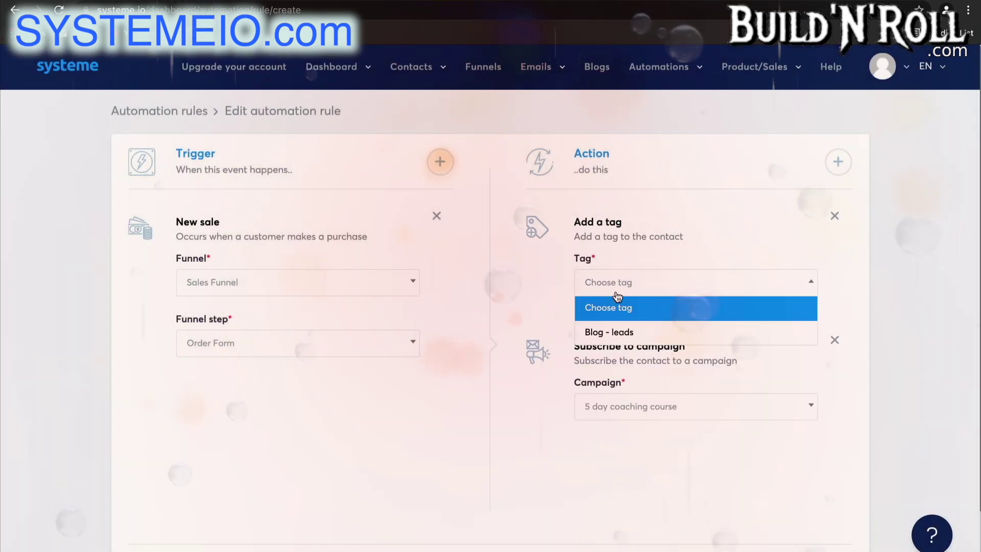
click(618, 333)
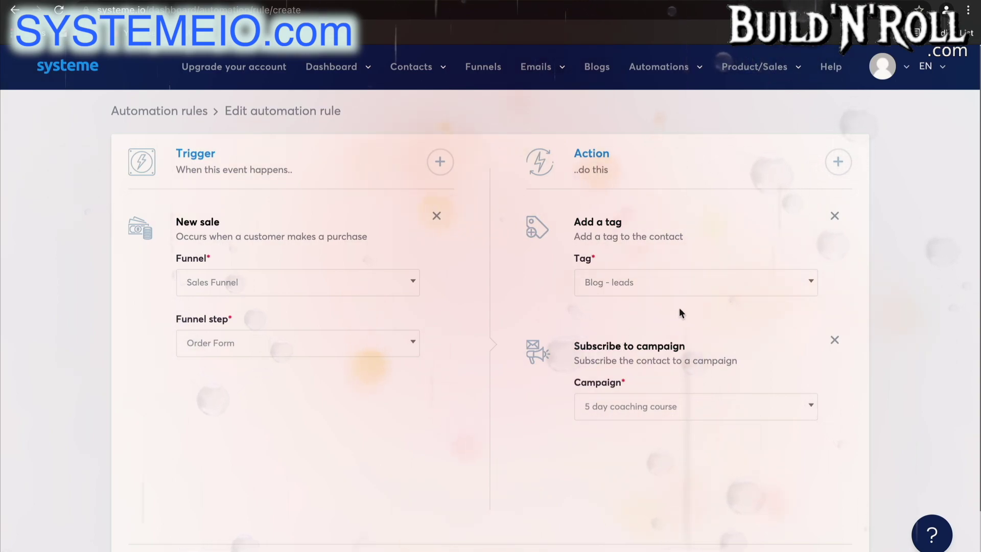
click(839, 162)
click(520, 404)
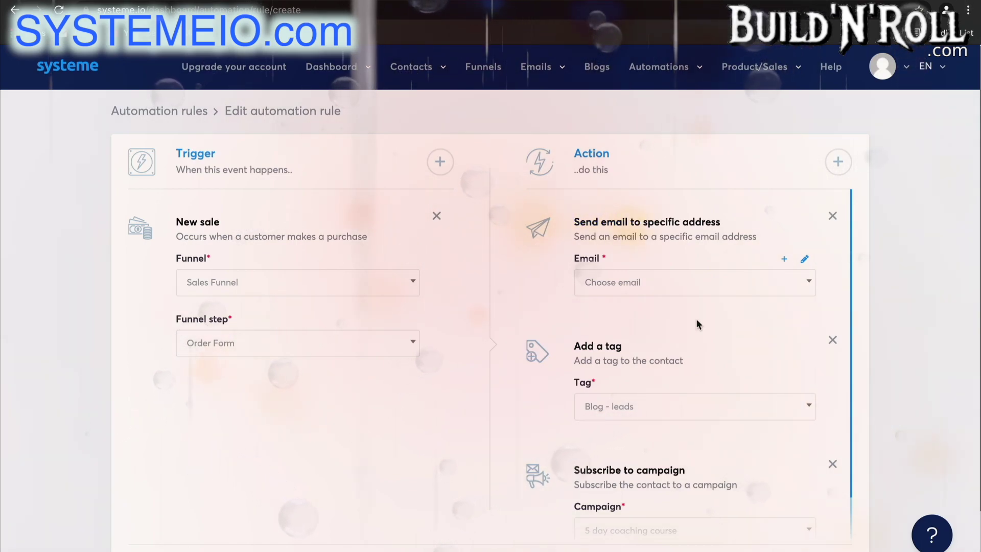
- Create a new automation workflow named Workflow 1
mouse_move(659, 69)
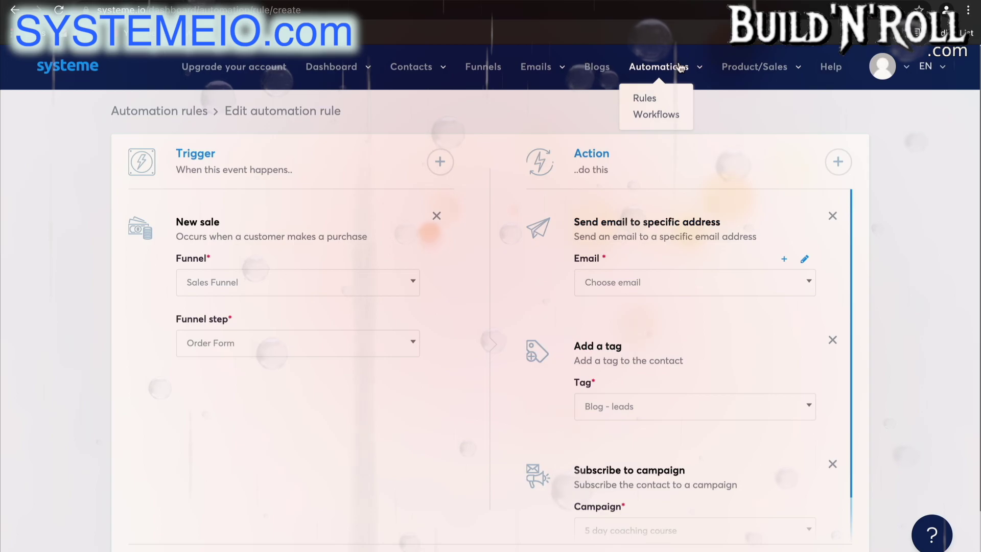
click(668, 116)
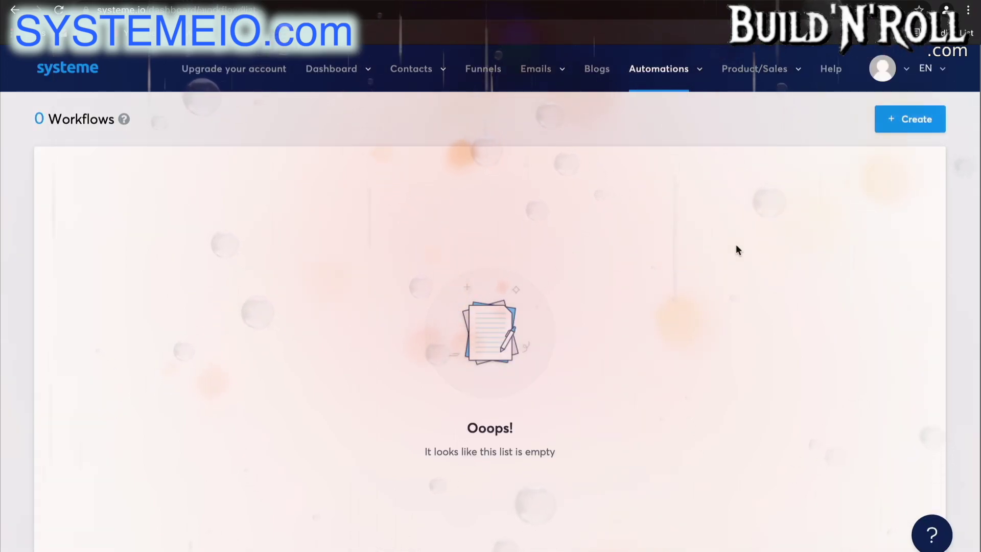
click(919, 120)
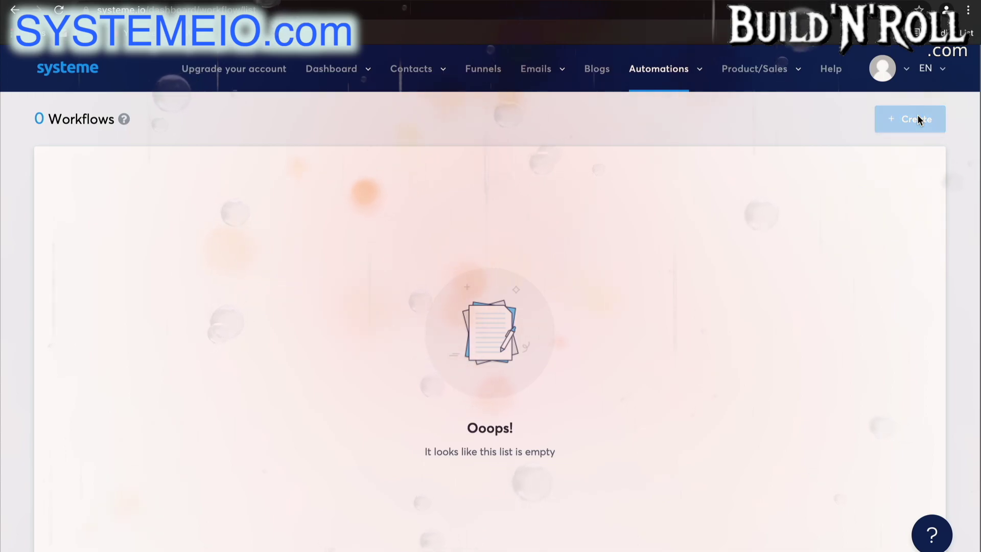
click(520, 223)
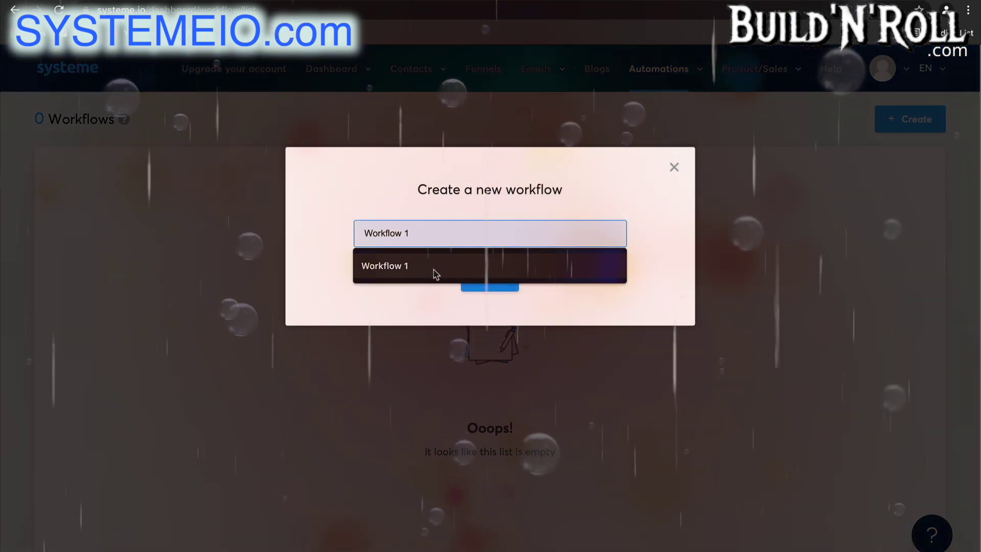
click(436, 274)
click(488, 280)
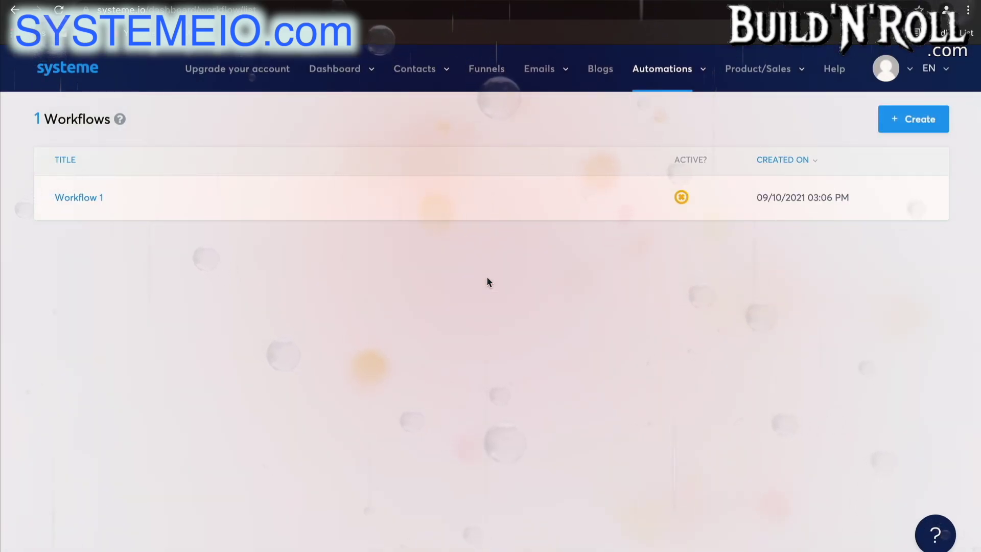
- Open Workflow 1 and create a Funnel form subscribed trigger for the Squeeze page of Test Funnel
click(84, 207)
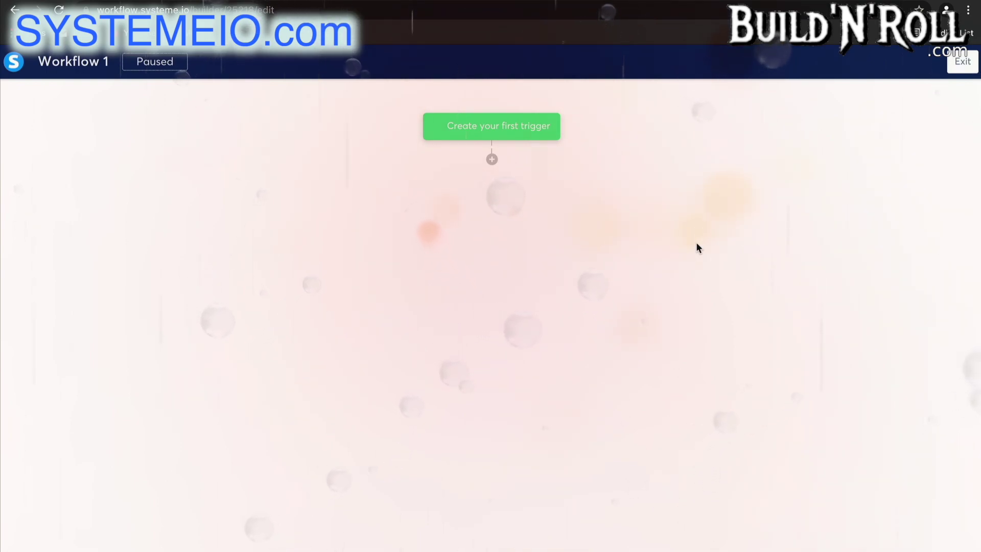
click(538, 135)
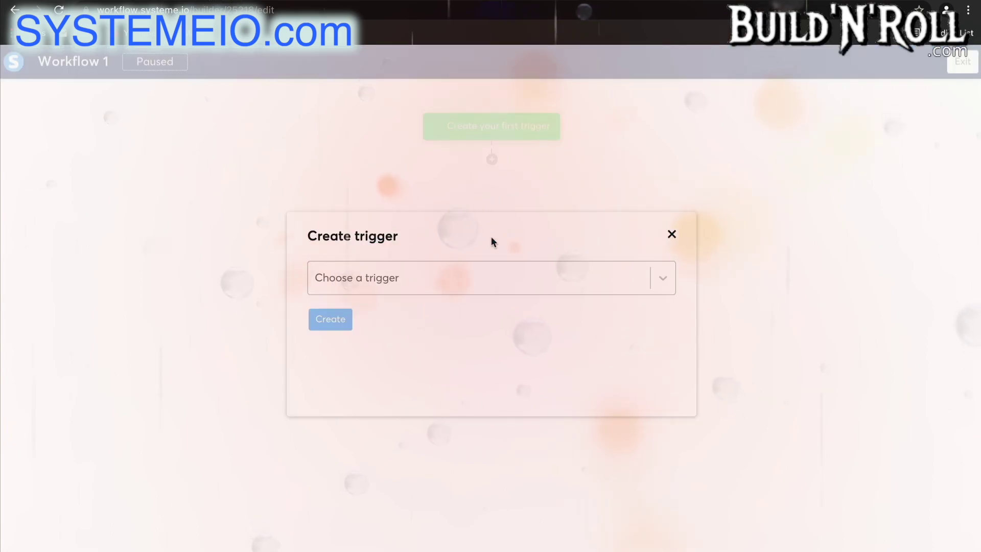
click(483, 276)
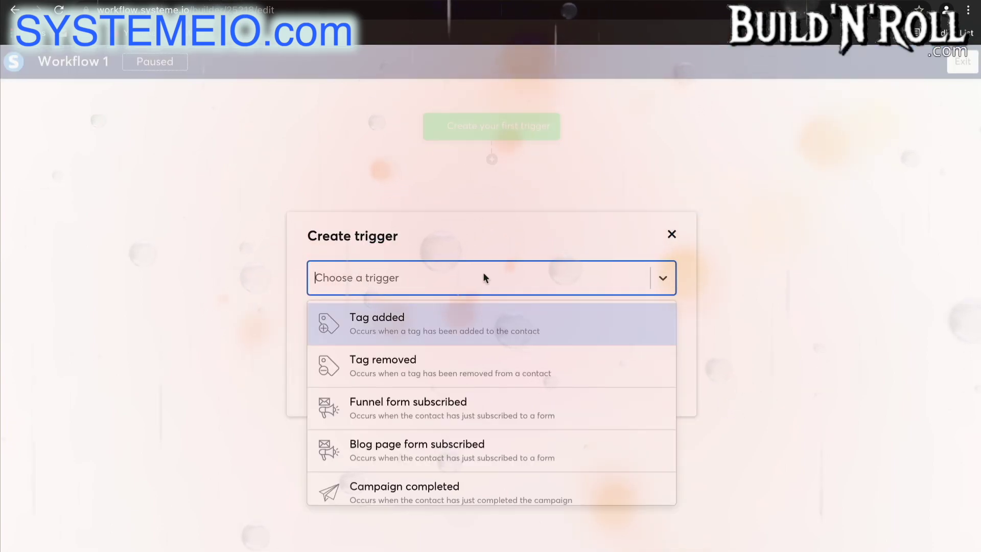
click(464, 410)
click(431, 333)
scroll(435, 410, down, 1)
scroll(434, 410, up, 1)
click(428, 386)
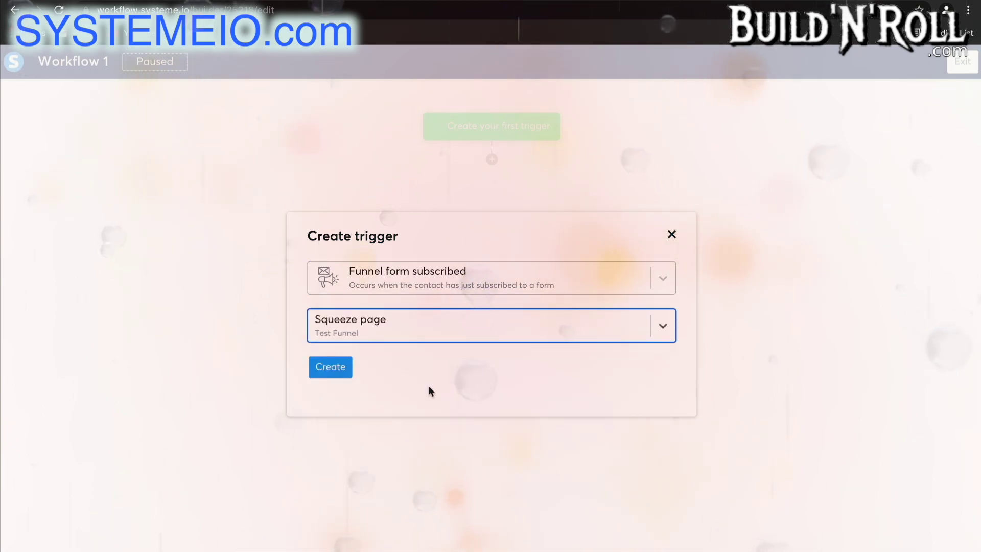
click(339, 376)
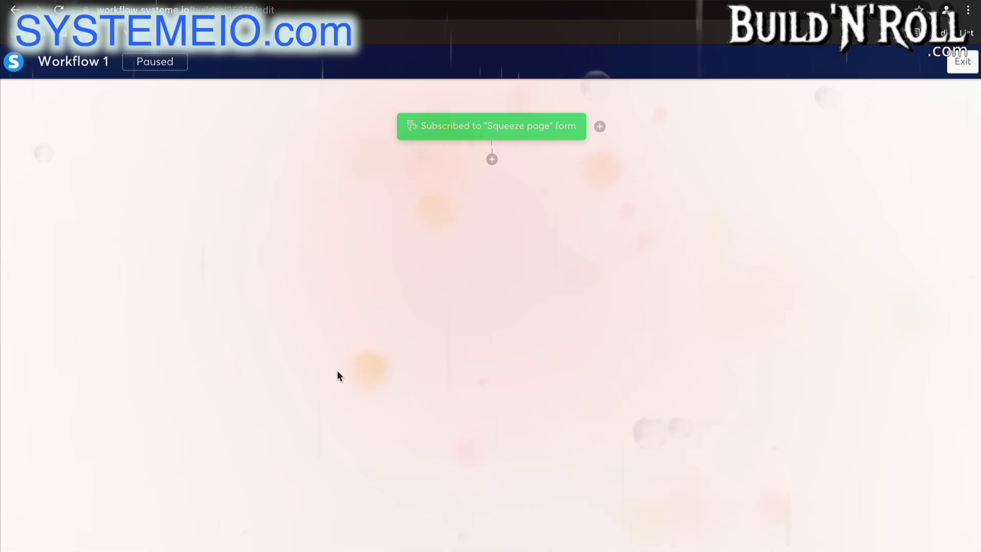
- Add a delay step of 3 days below the Squeeze page trigger
click(493, 160)
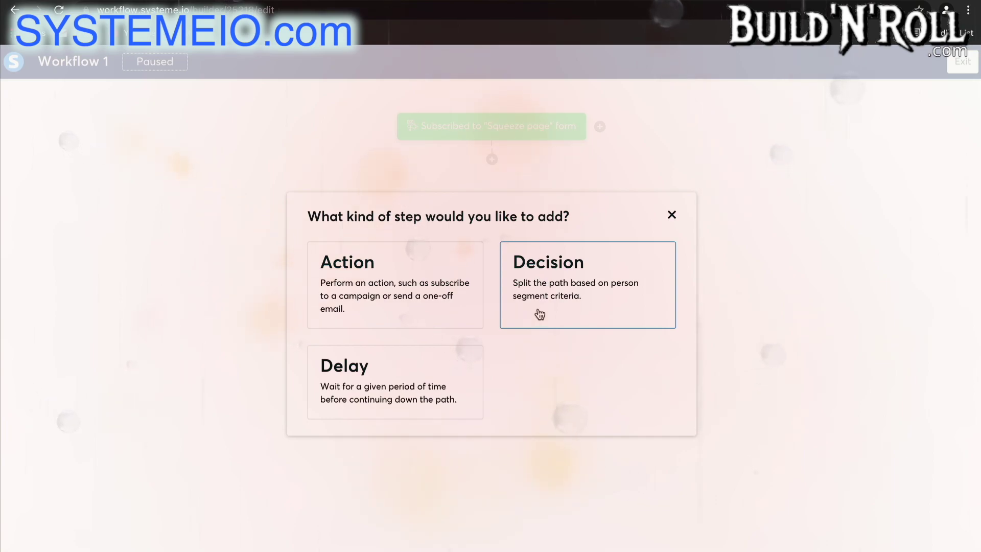
click(438, 366)
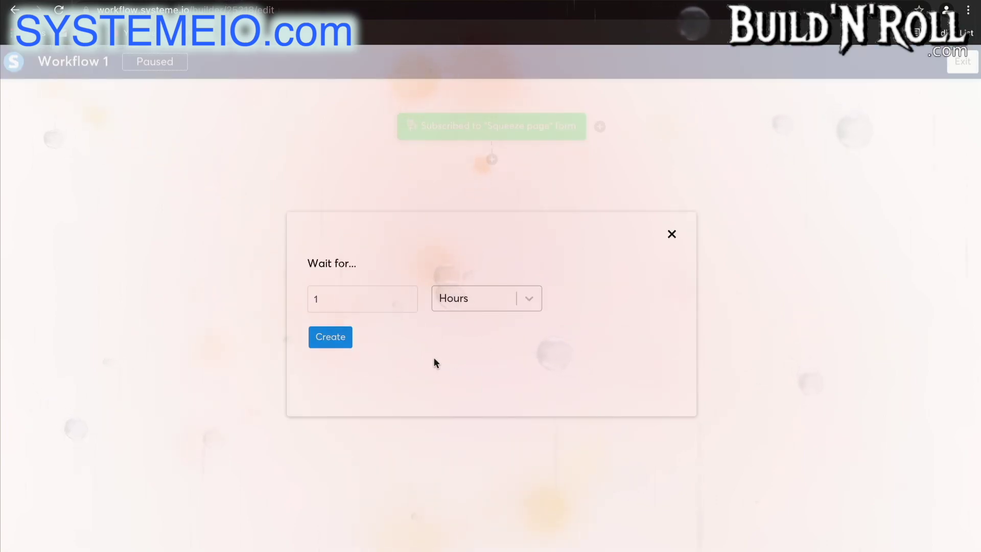
click(379, 296)
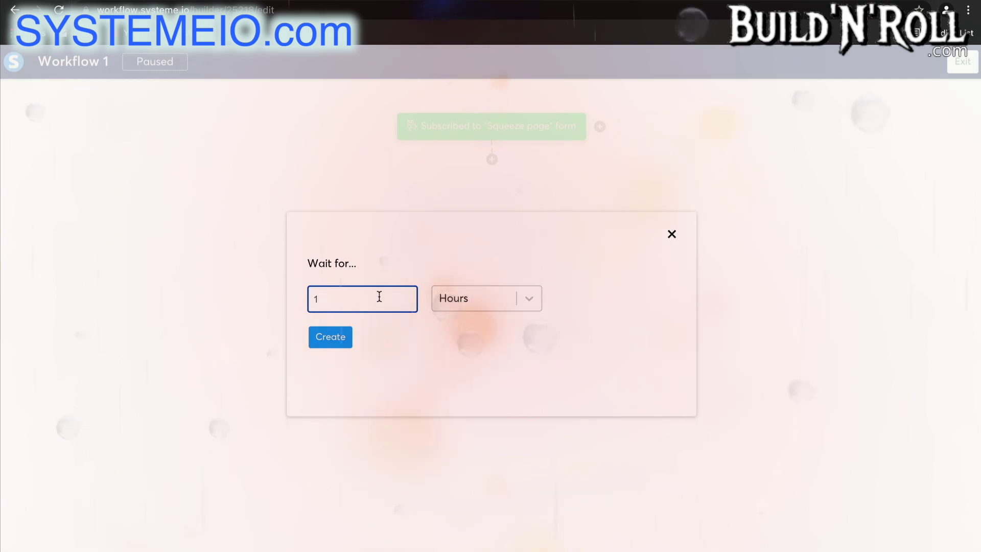
text(3)
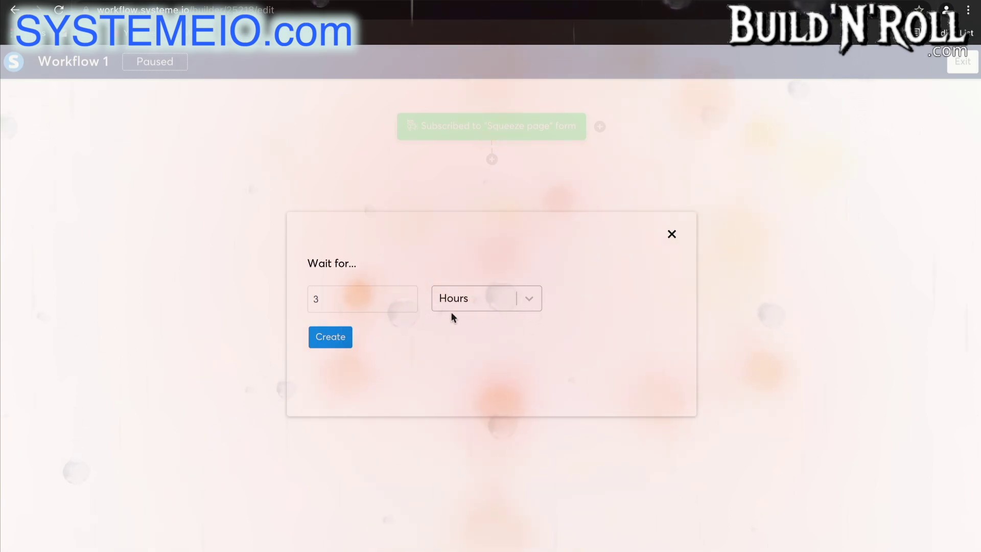
click(459, 305)
click(459, 335)
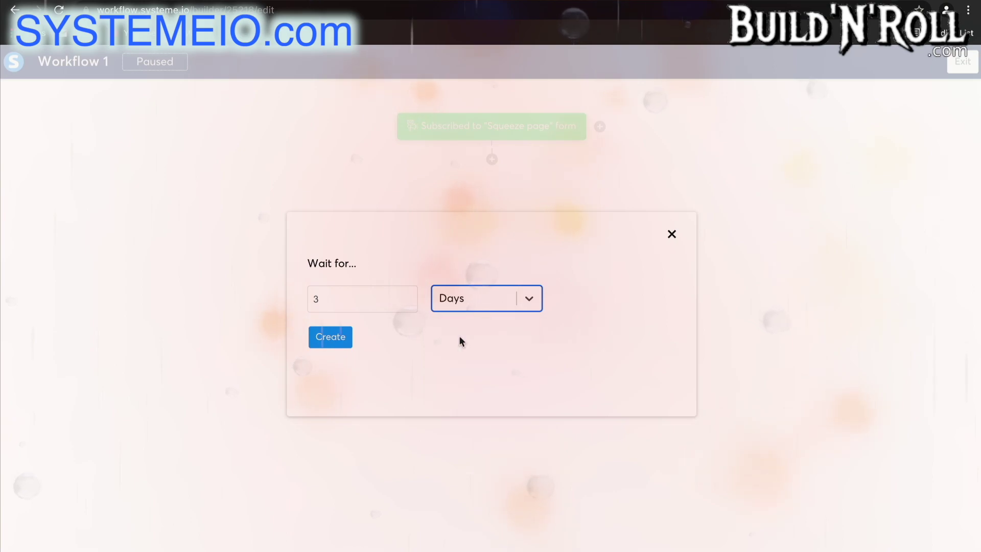
click(331, 338)
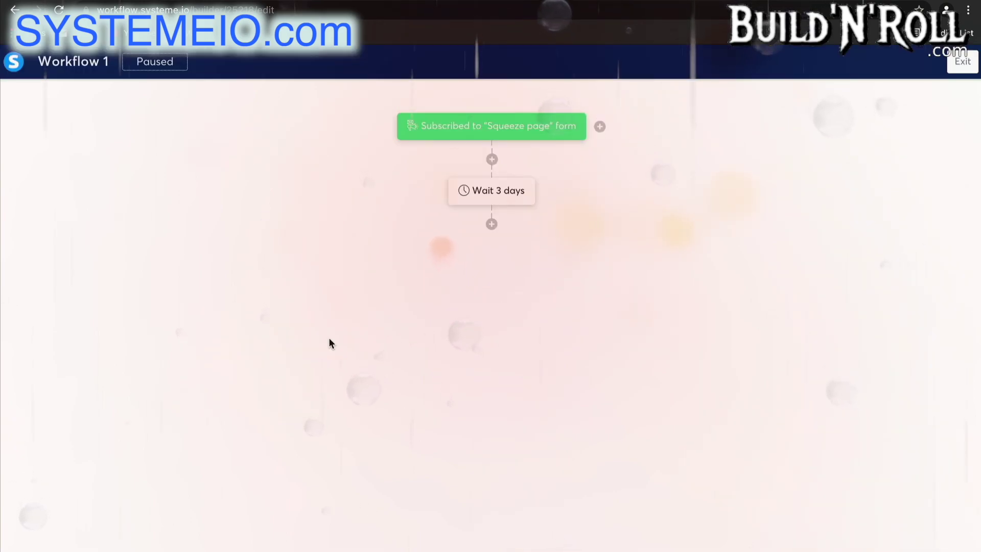
- Add a Subscribe to campaign action for the 5 day coaching course below the 3-day delay
click(492, 224)
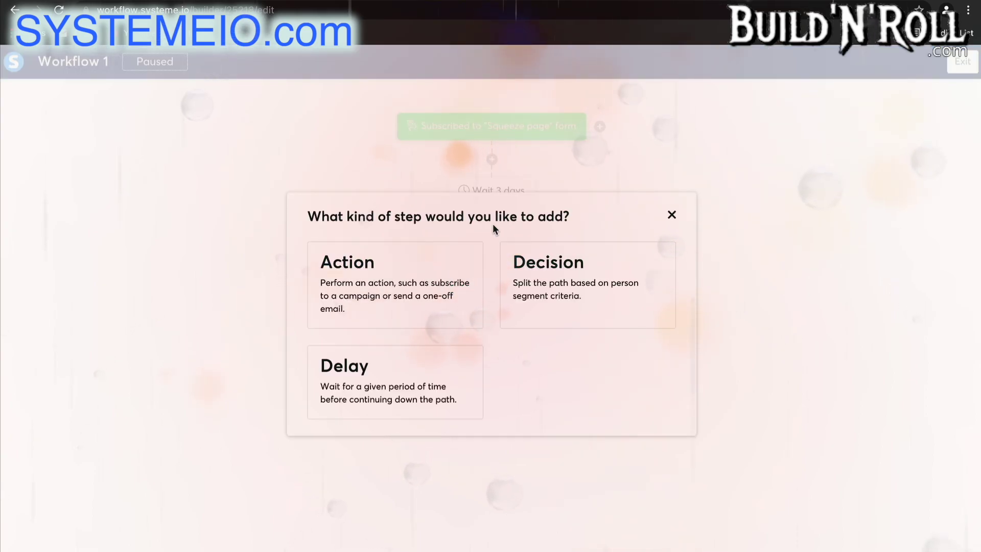
click(432, 276)
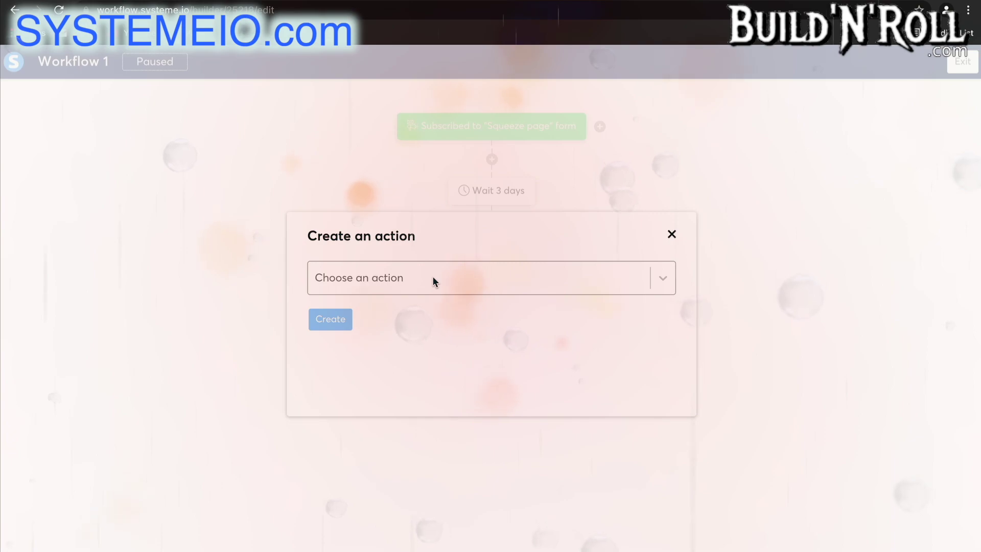
click(432, 284)
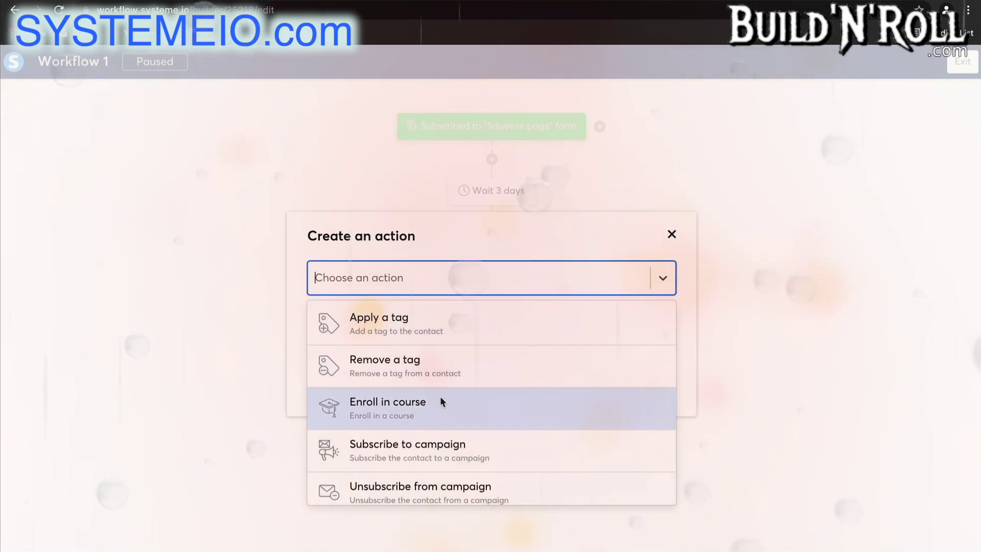
scroll(442, 405, down, 2)
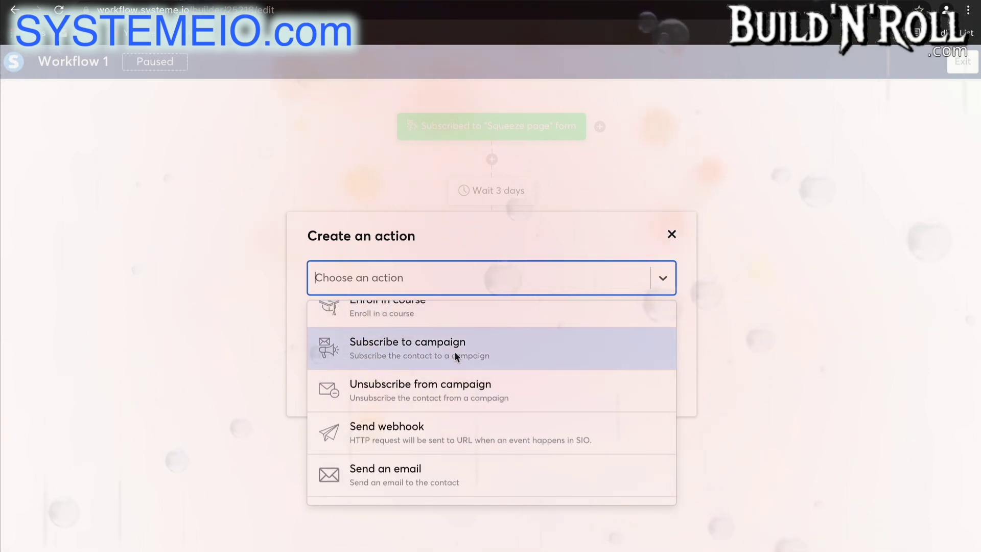
click(455, 351)
click(373, 323)
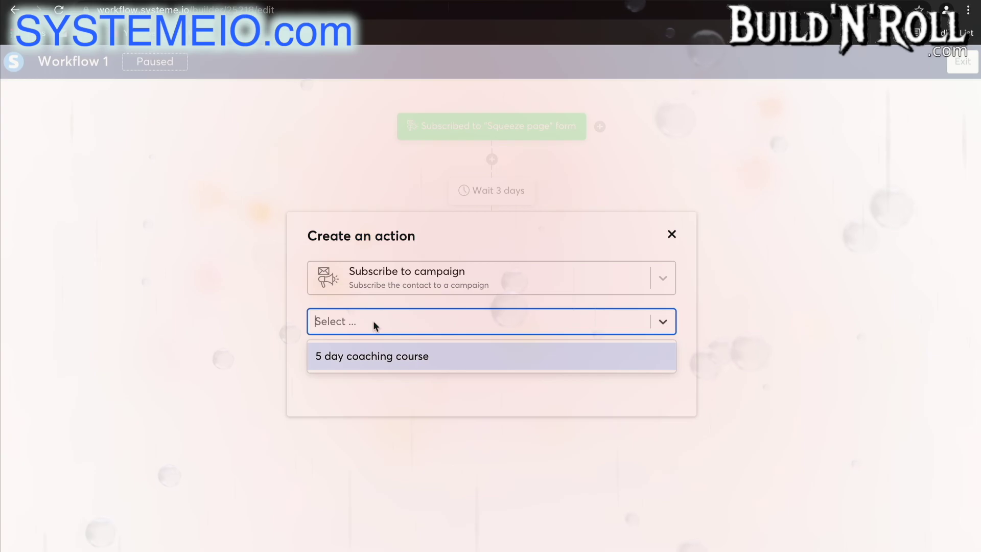
click(383, 354)
click(322, 362)
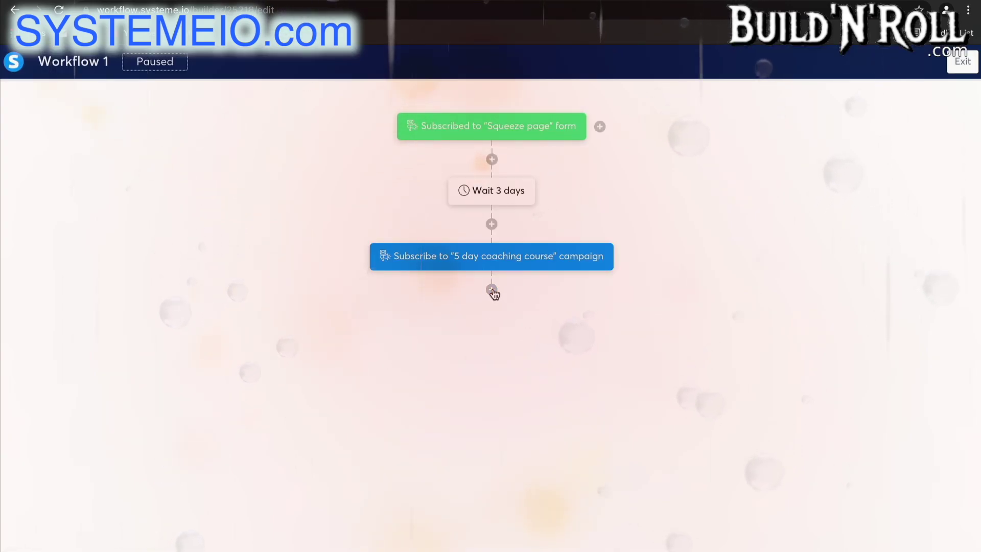
- Start a decision below the campaign action with a Tag condition of Contact tagged with Blog - leads
click(492, 290)
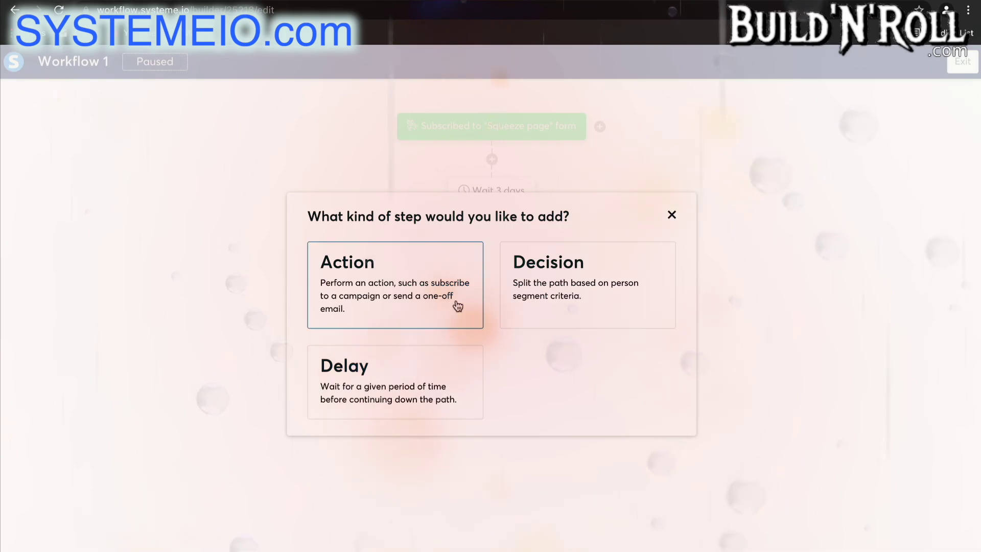
click(562, 303)
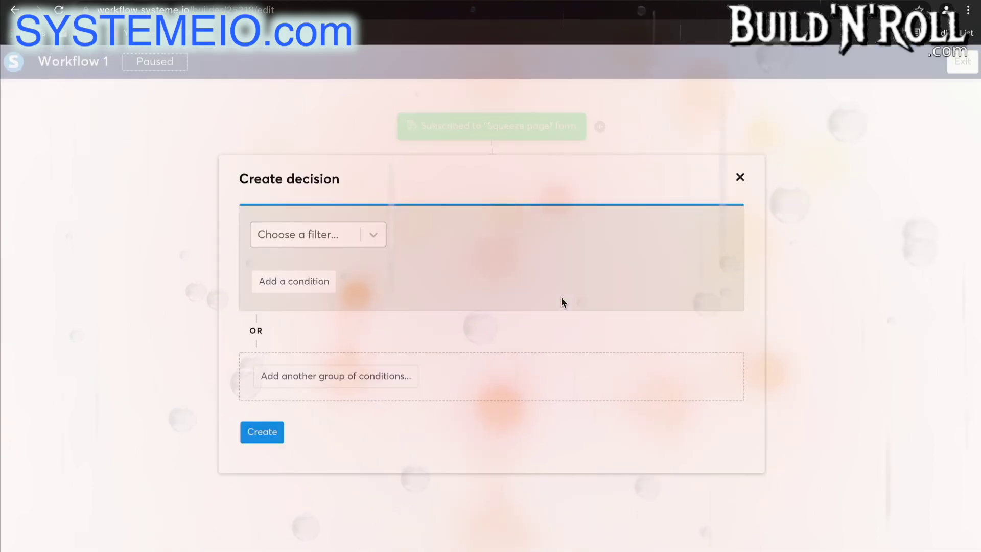
click(361, 237)
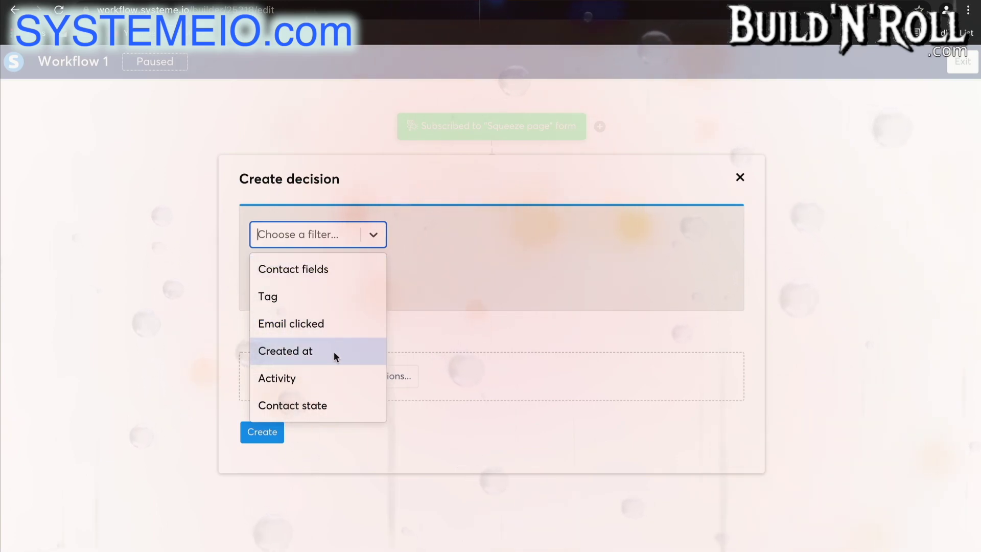
click(325, 305)
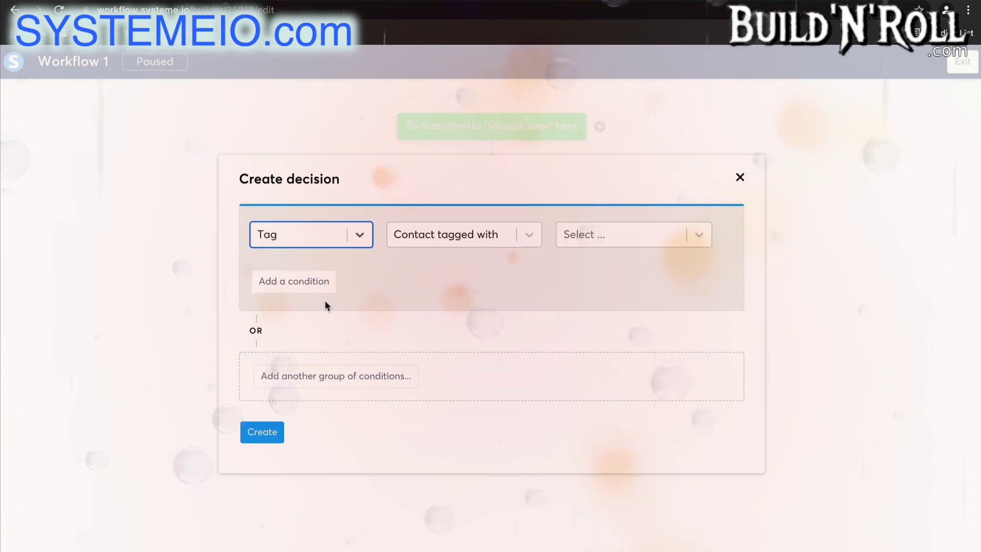
click(596, 234)
click(597, 274)
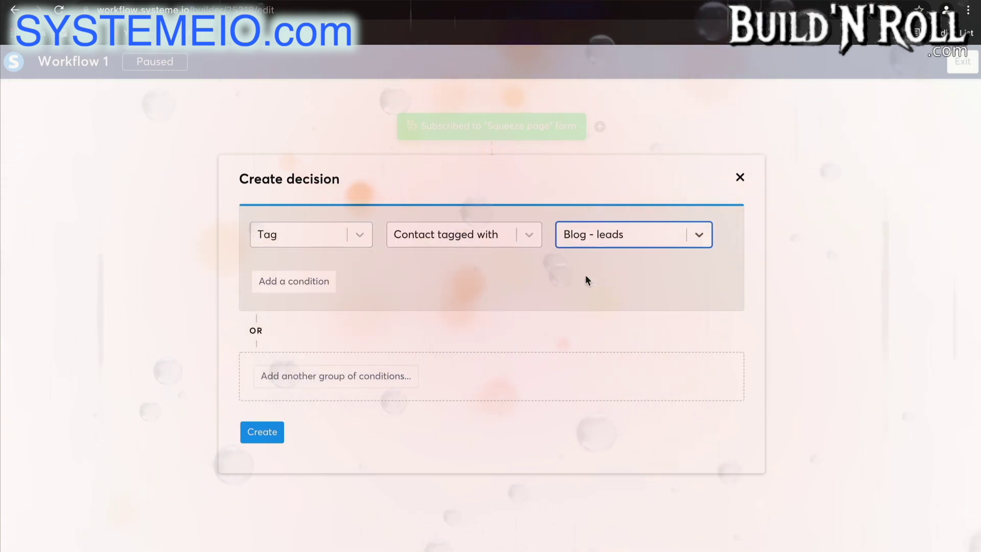
- Add a second Tag condition for contacts not tagged with Blog - leads and create the decision
click(312, 282)
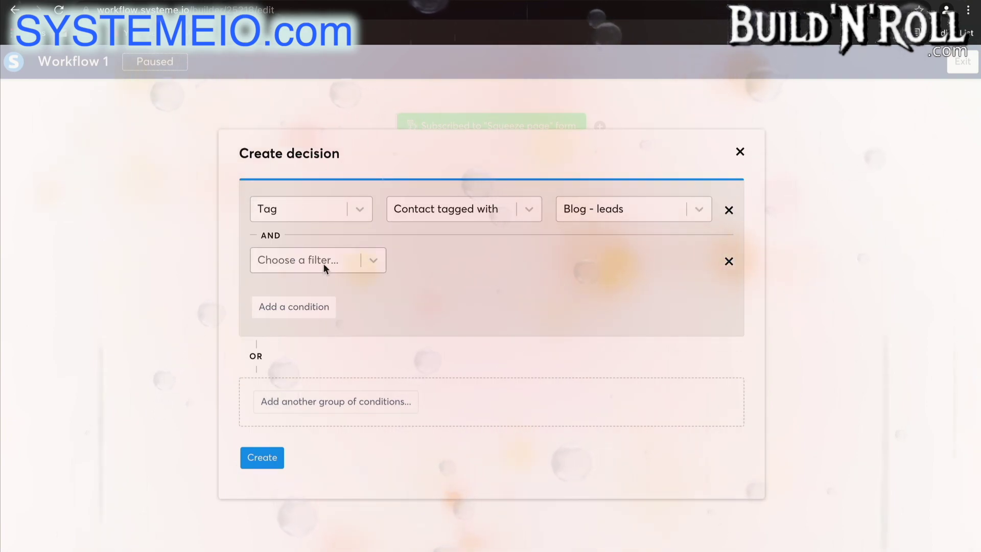
click(327, 258)
click(314, 320)
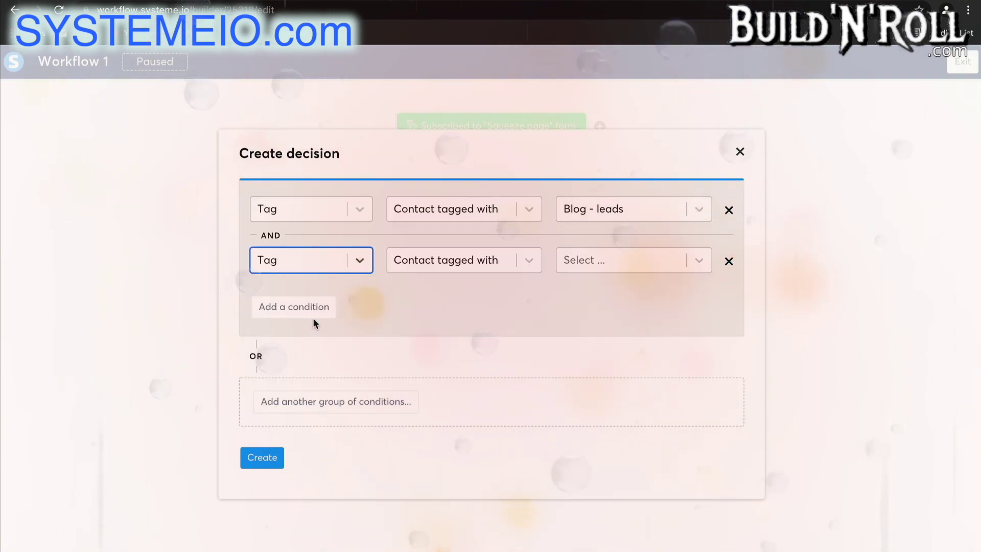
click(451, 260)
click(450, 322)
click(578, 266)
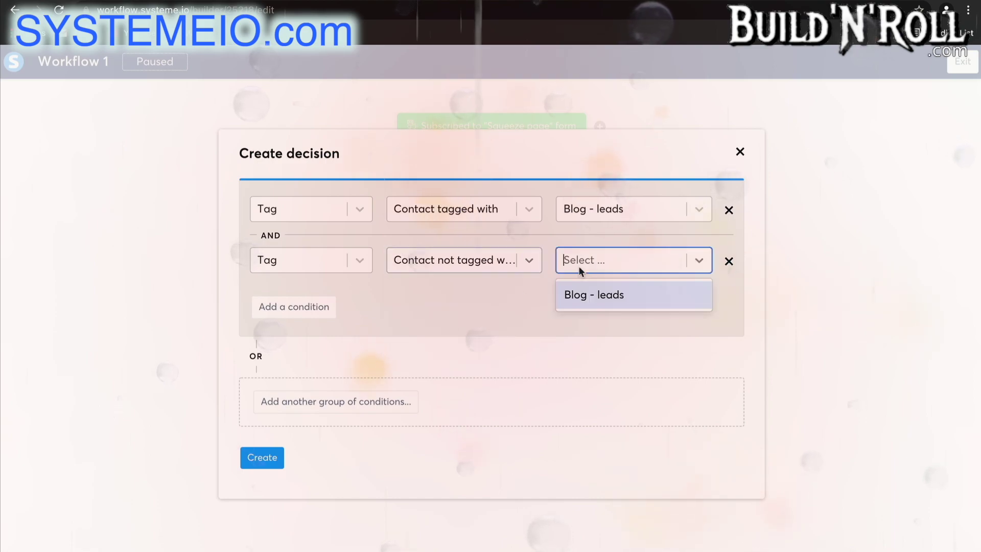
click(585, 297)
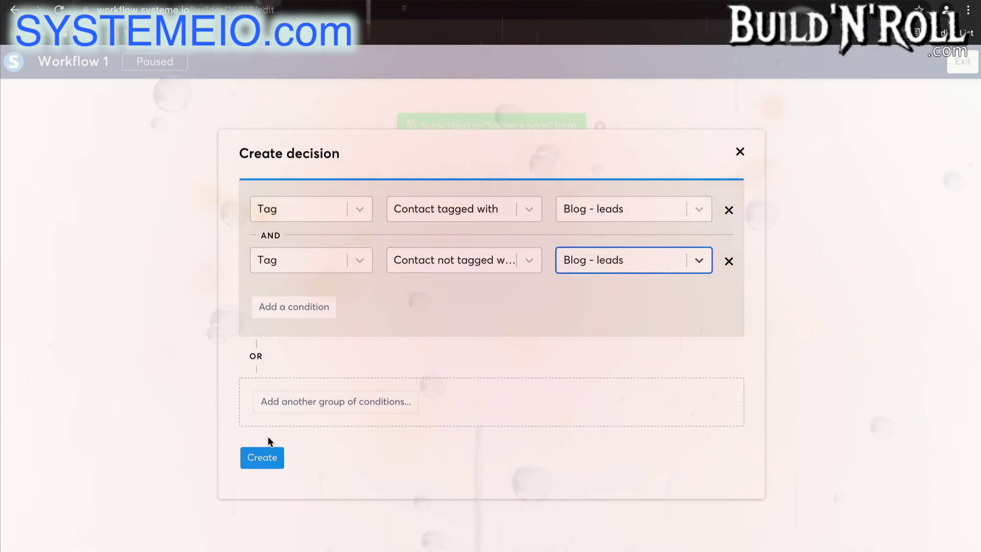
click(271, 461)
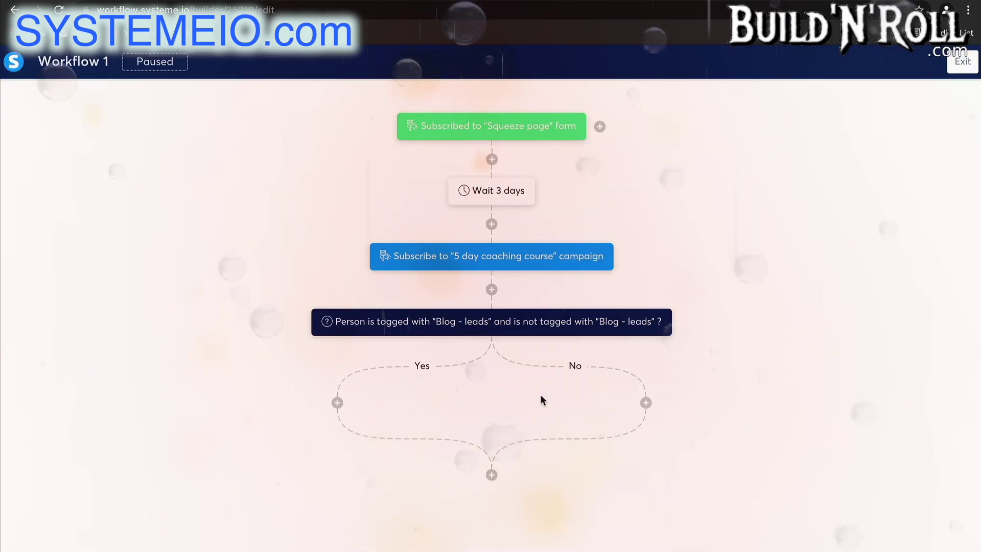
- Add an Unsubscribe from campaign action for the 5 day coaching course on the decision's Yes branch
click(337, 402)
click(375, 305)
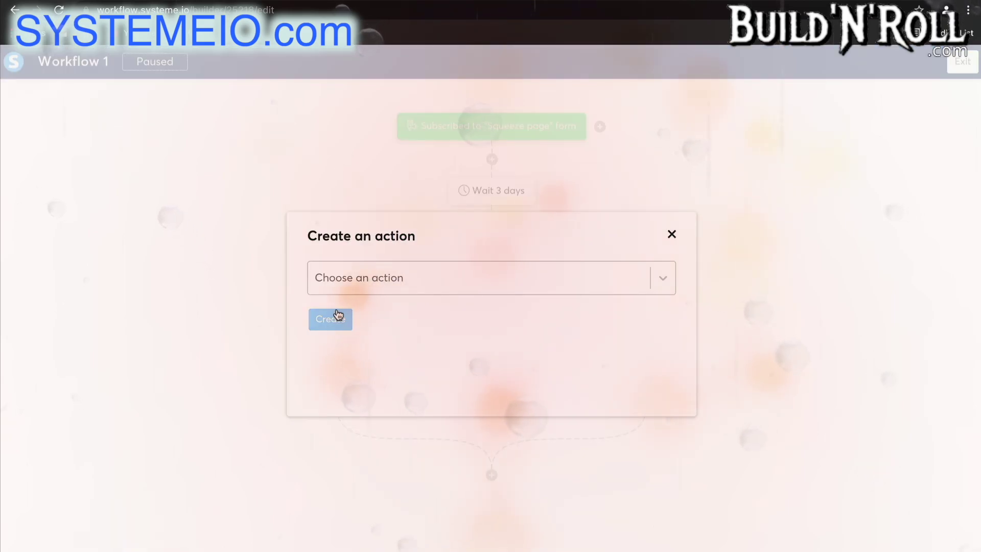
click(367, 277)
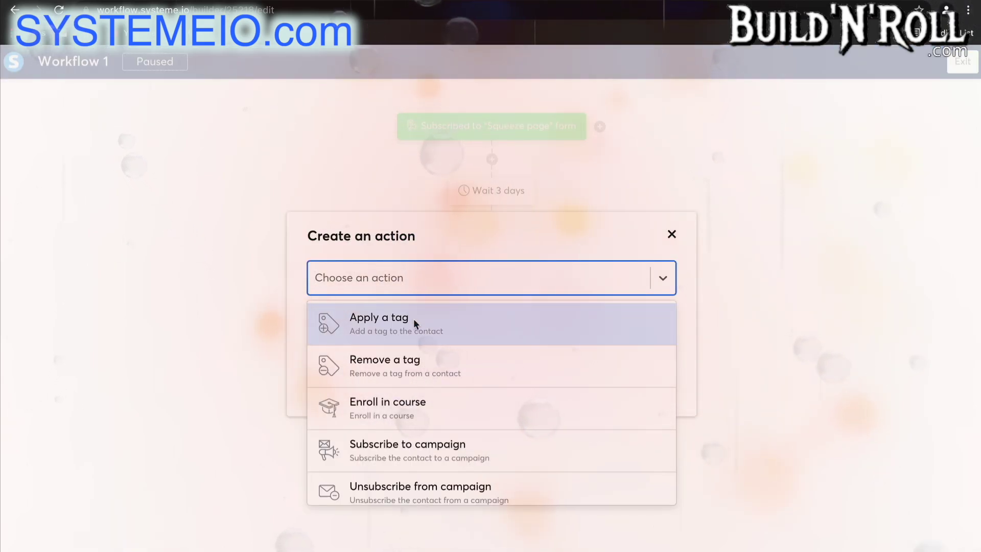
click(461, 488)
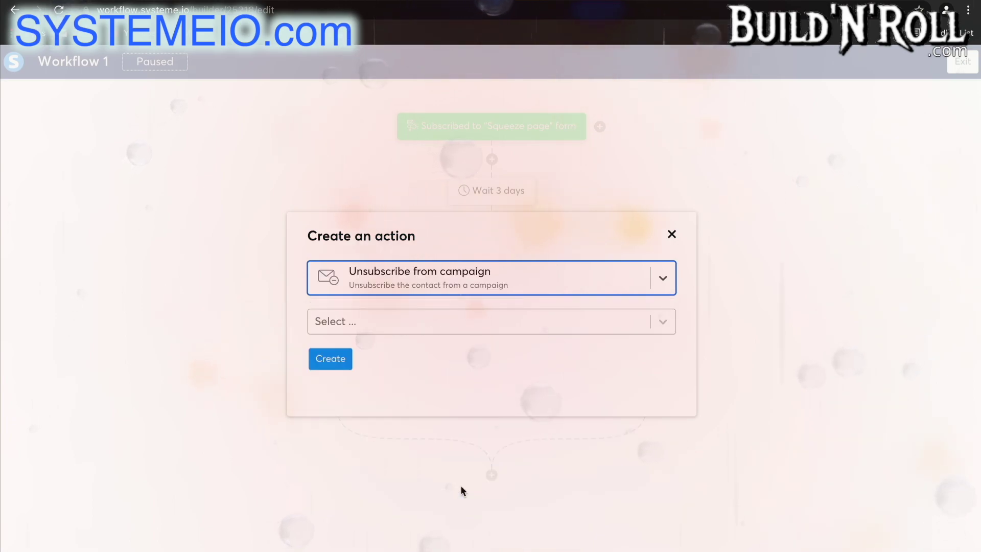
click(450, 324)
click(436, 358)
click(344, 366)
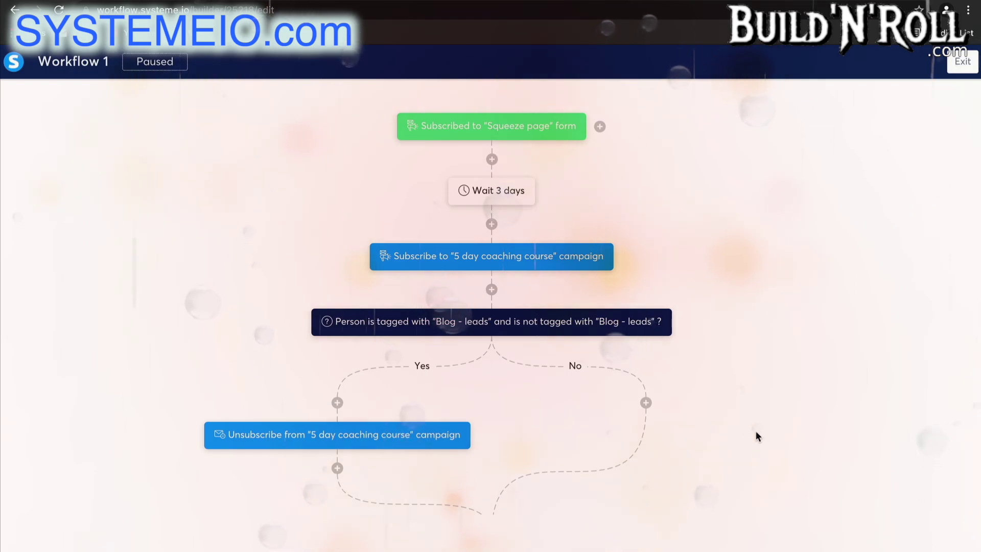
- Exit the Workflow 1 editor and start a new automation rule
click(961, 61)
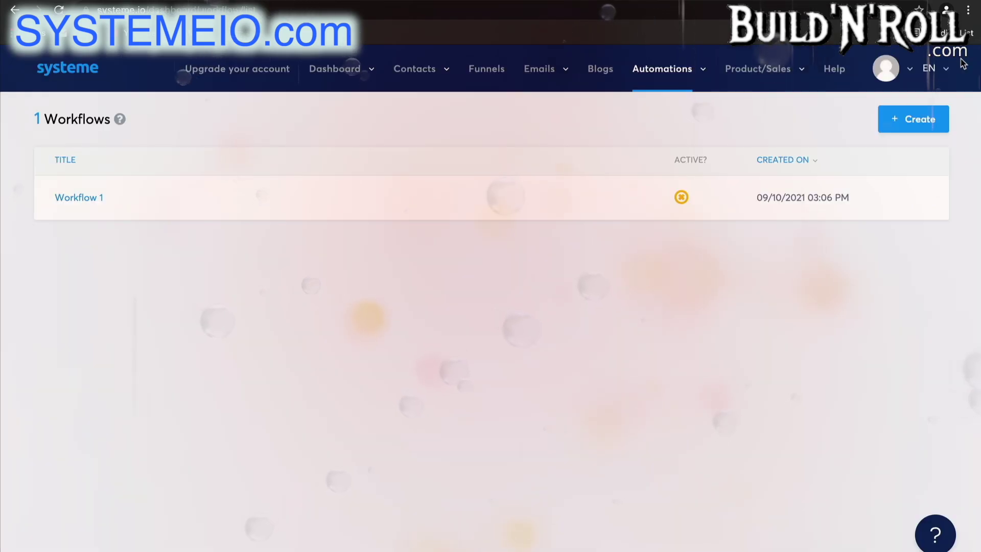
mouse_move(700, 76)
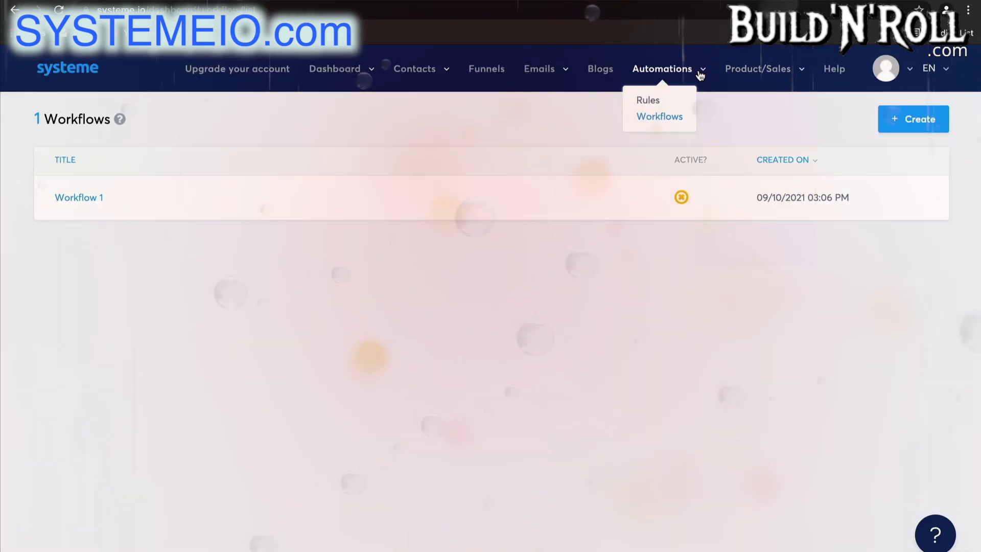
click(653, 104)
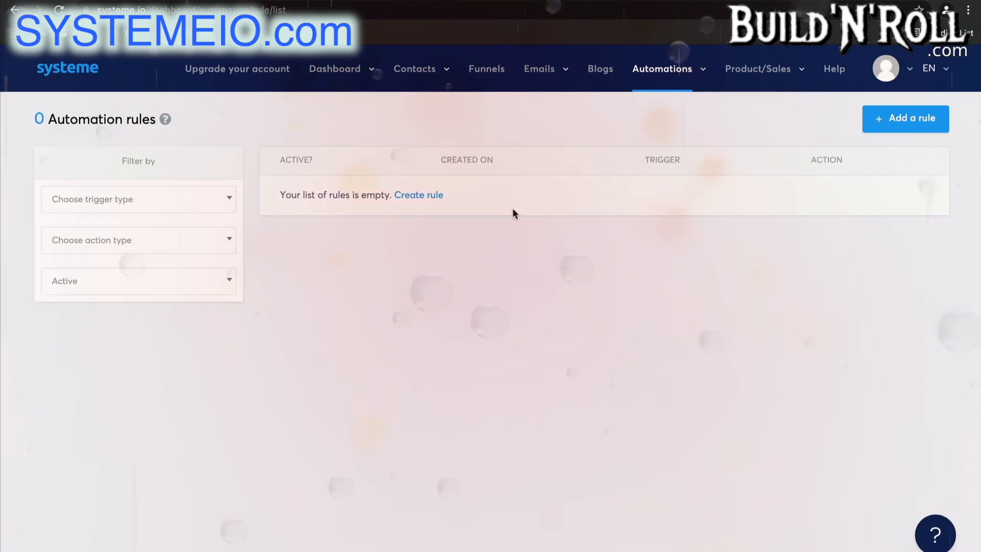
click(885, 127)
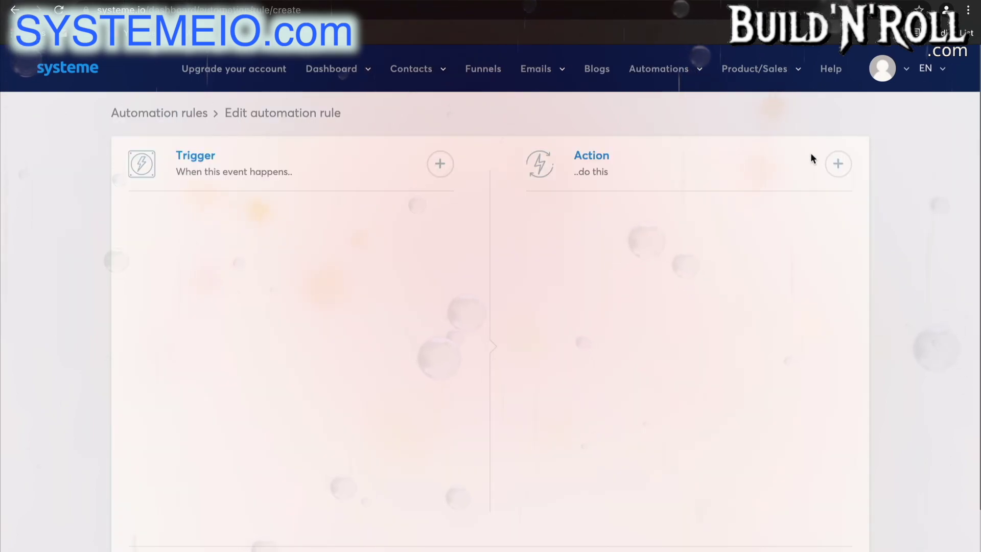
- Add a Funnel step form subscribed trigger for the Thank You Page of Sales Funnel
click(440, 164)
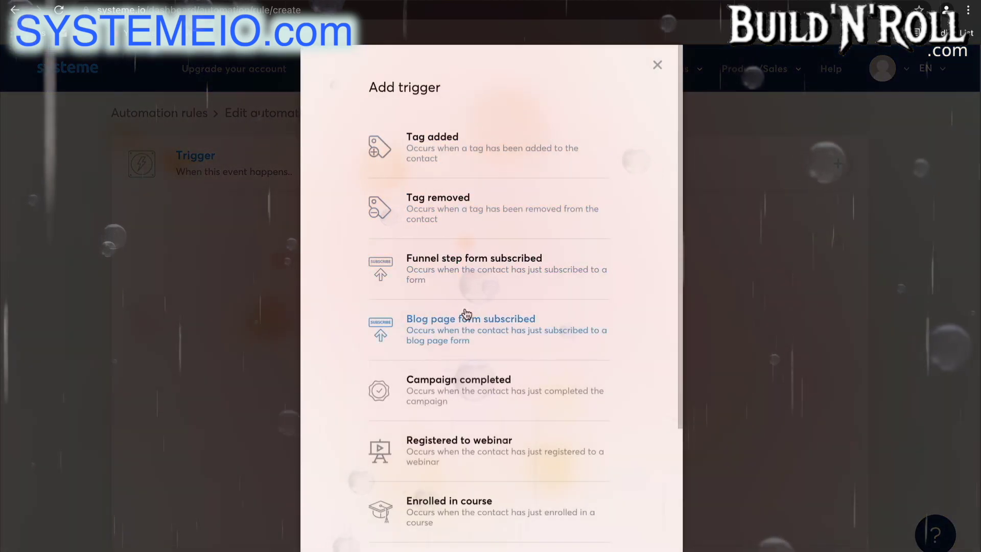
click(483, 264)
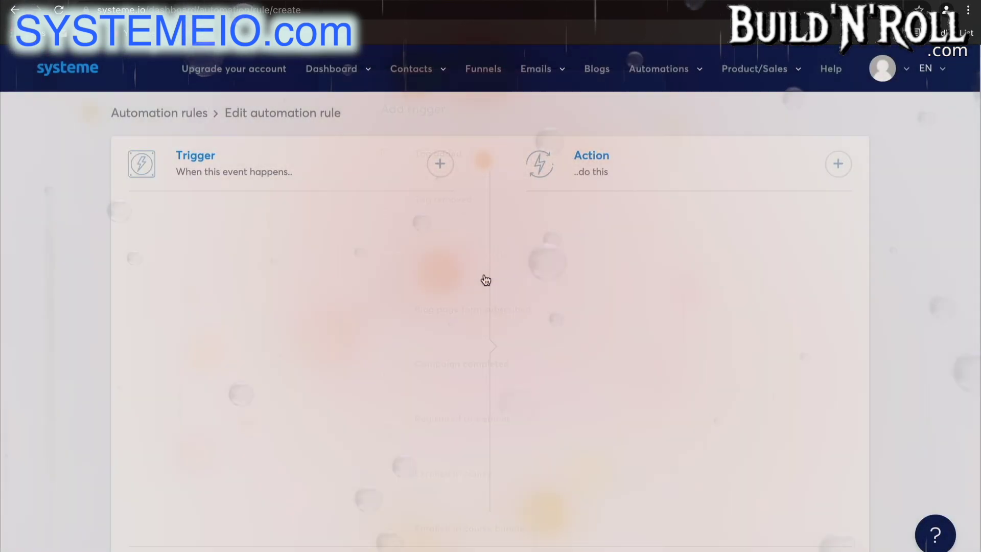
click(319, 277)
click(289, 334)
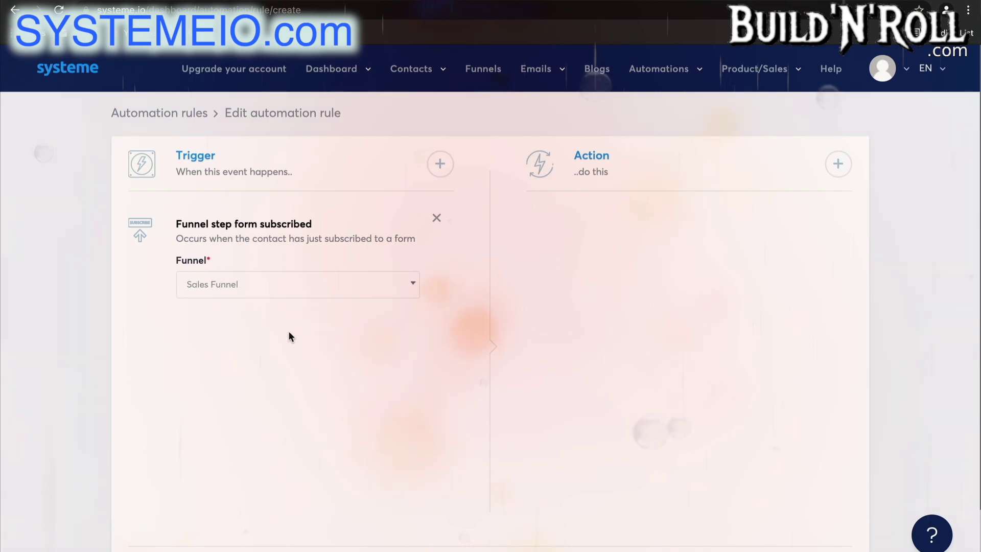
click(295, 330)
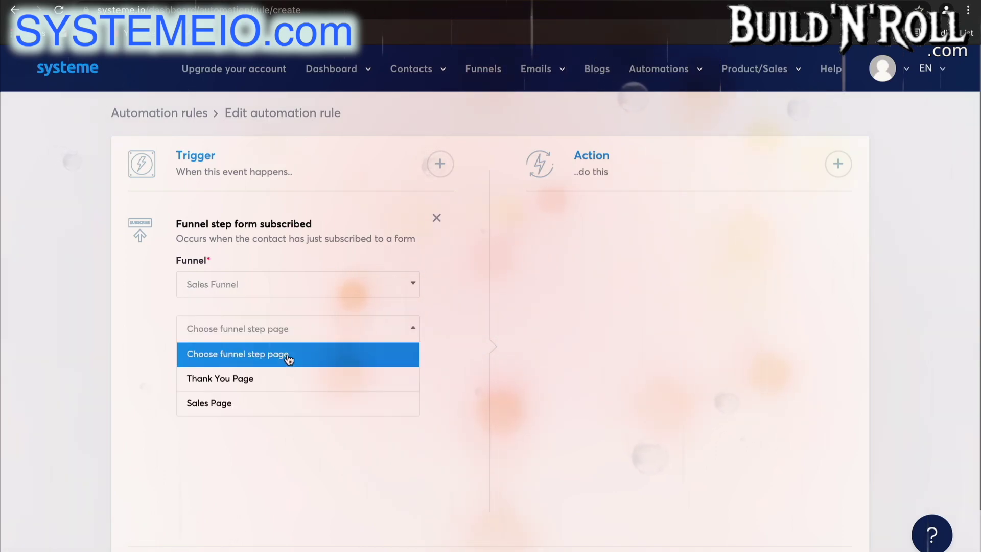
click(282, 381)
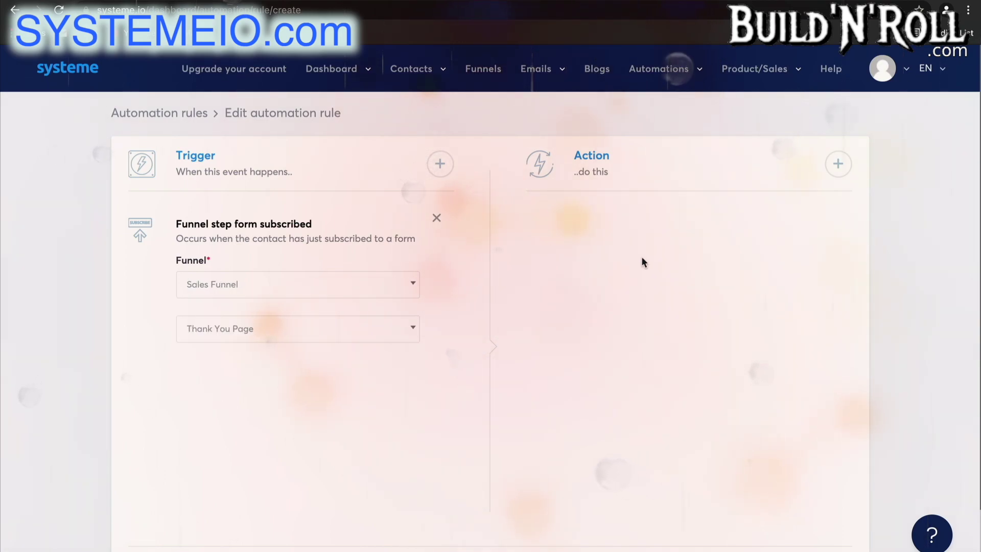
- Add a Send webhook action to the automation rule
click(838, 163)
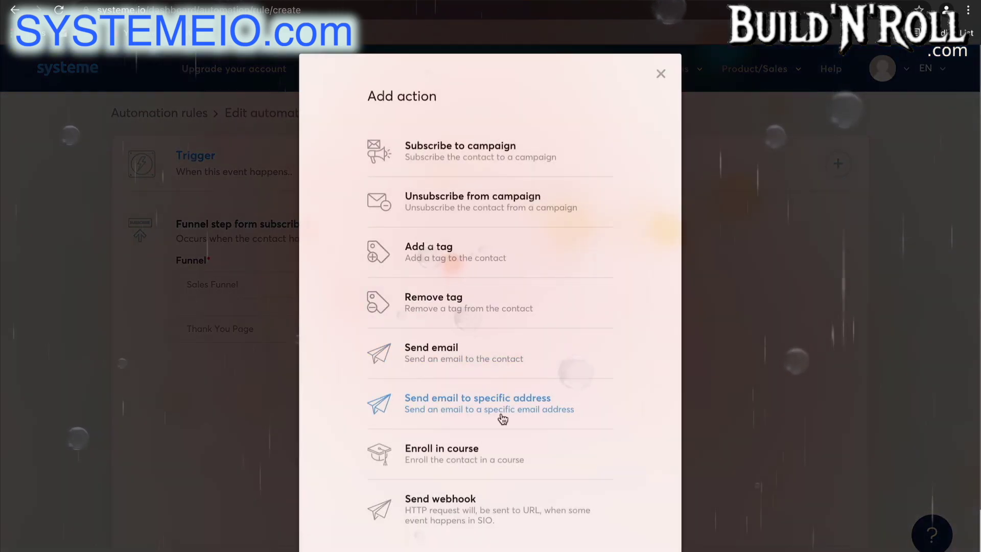
click(501, 514)
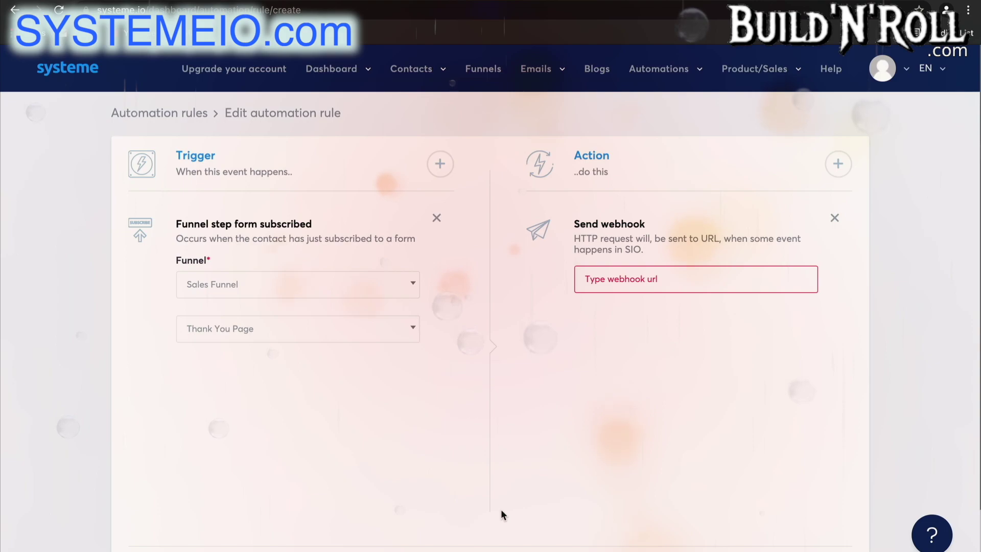